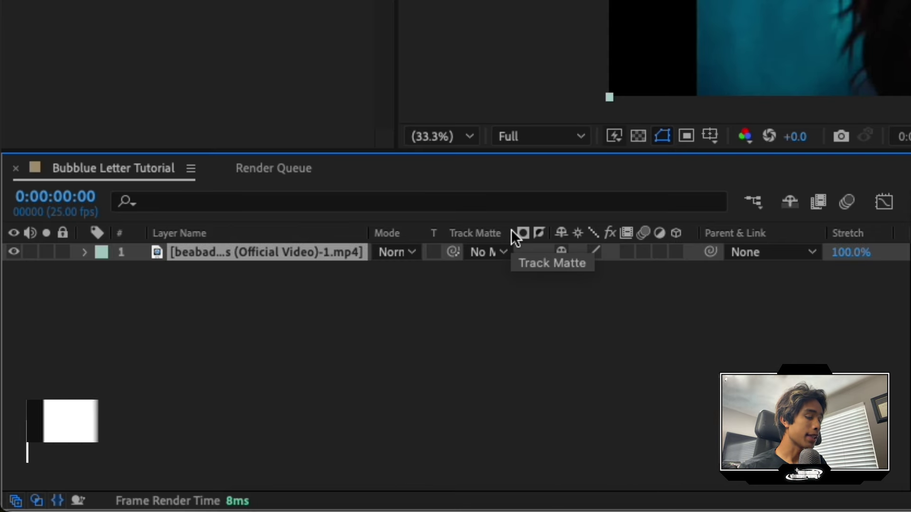
Duplicate the music video layer and give the upper copy an orange label color.
key(super+d)
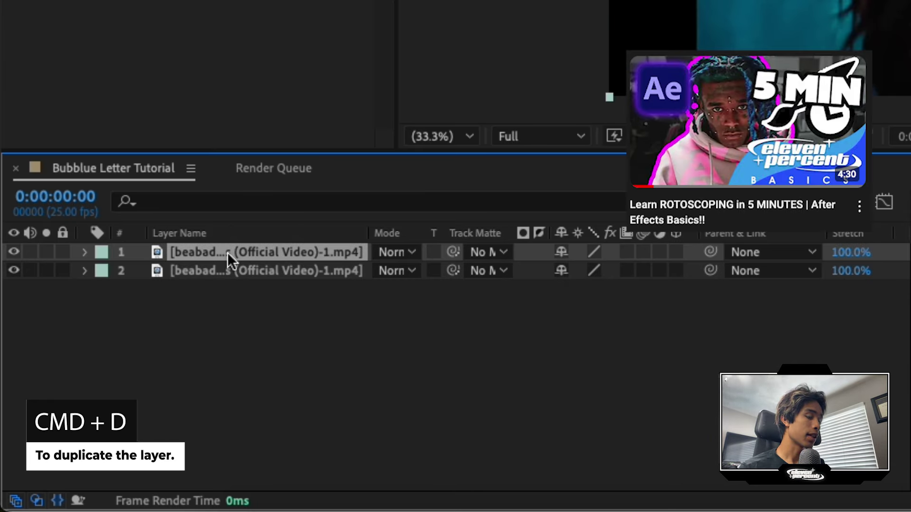
click(102, 252)
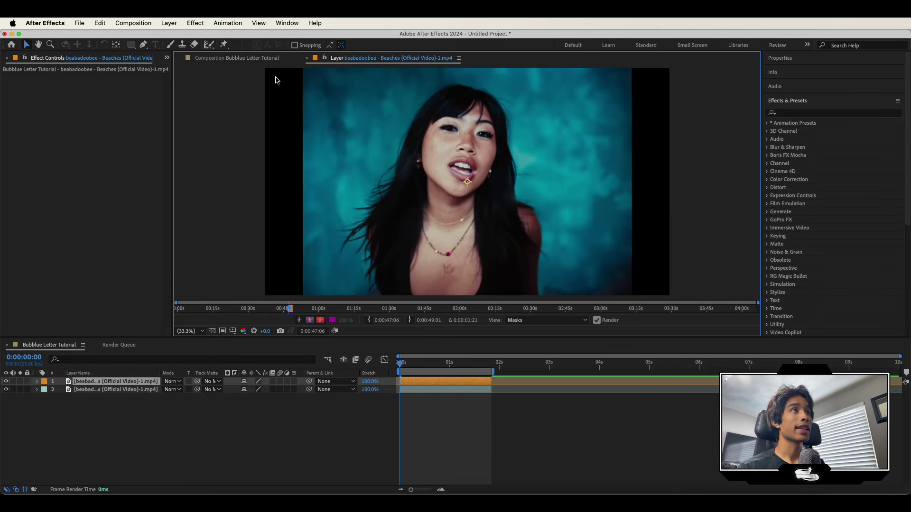
Cut the woman out on the upper copy with the Roto Brush and check the cutout with the original video layer hidden.
click(208, 44)
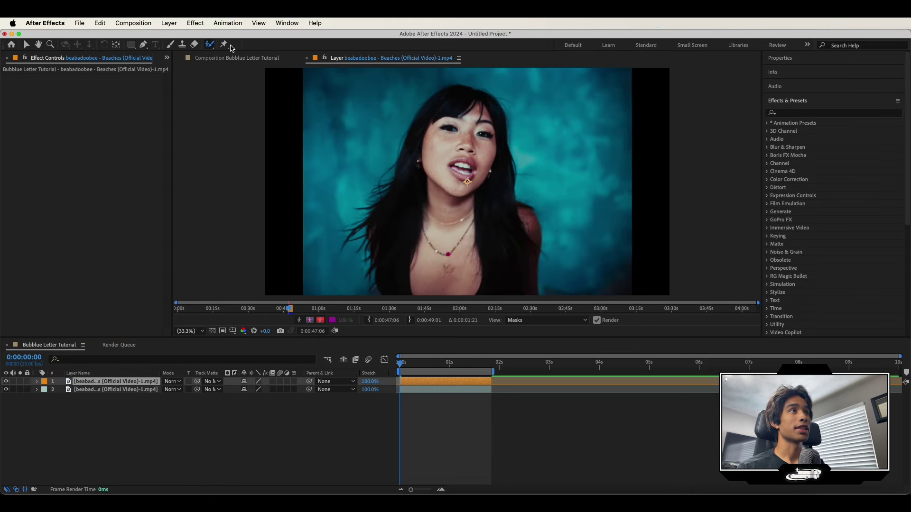
drag(489, 134, 456, 204)
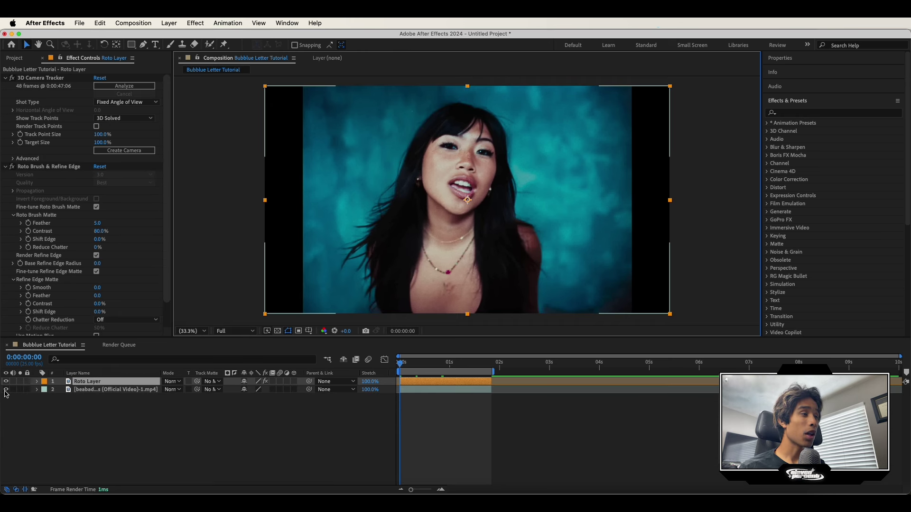
click(6, 389)
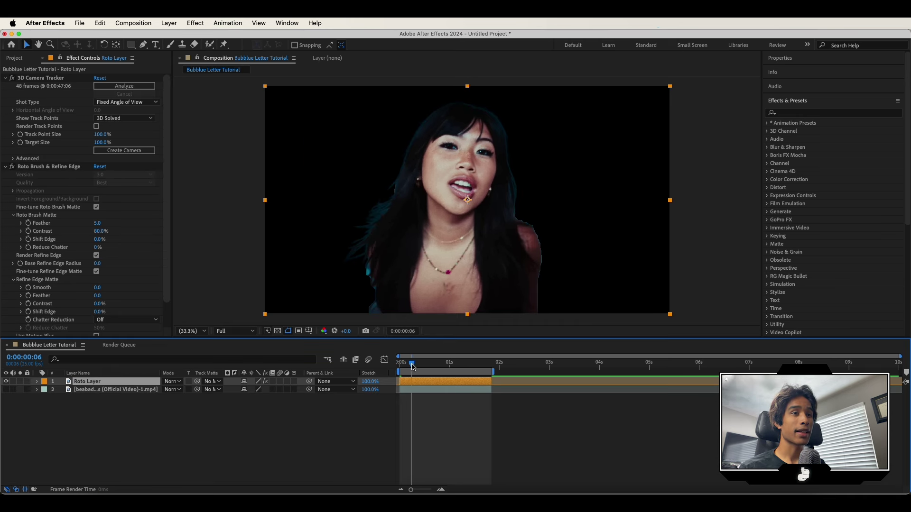
drag(412, 367, 444, 366)
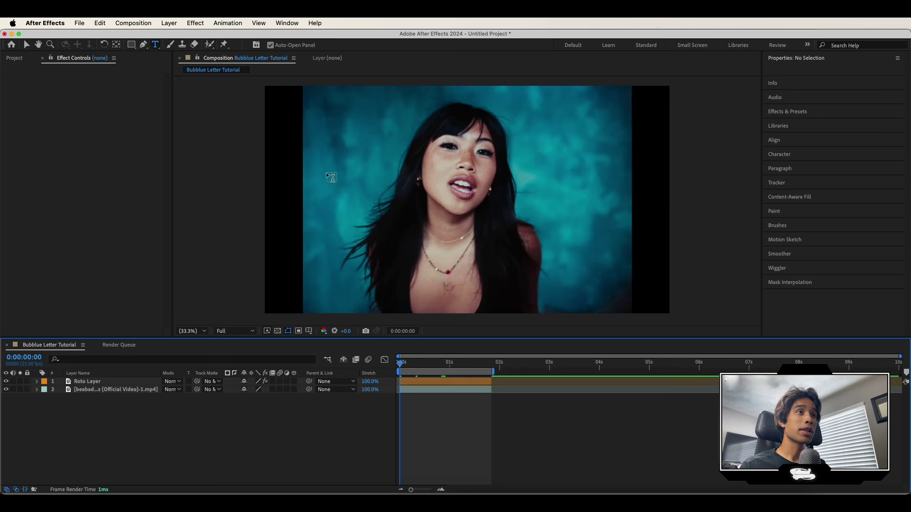
Add a text layer reading "BEA!" across the upper part of the video.
click(358, 174)
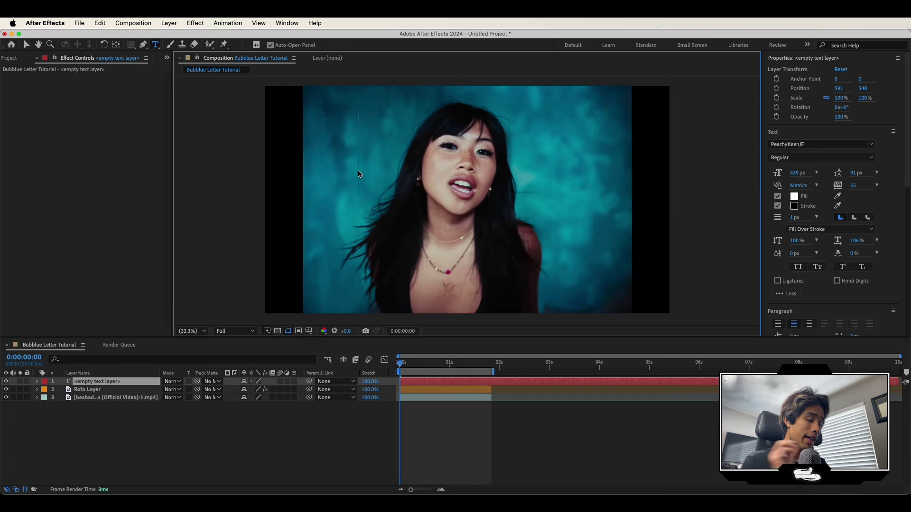
text(BEA)
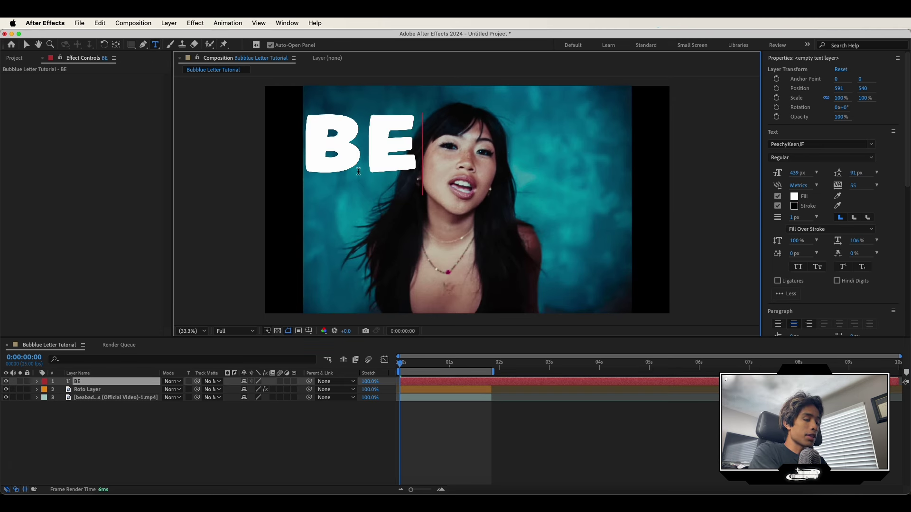
text(!)
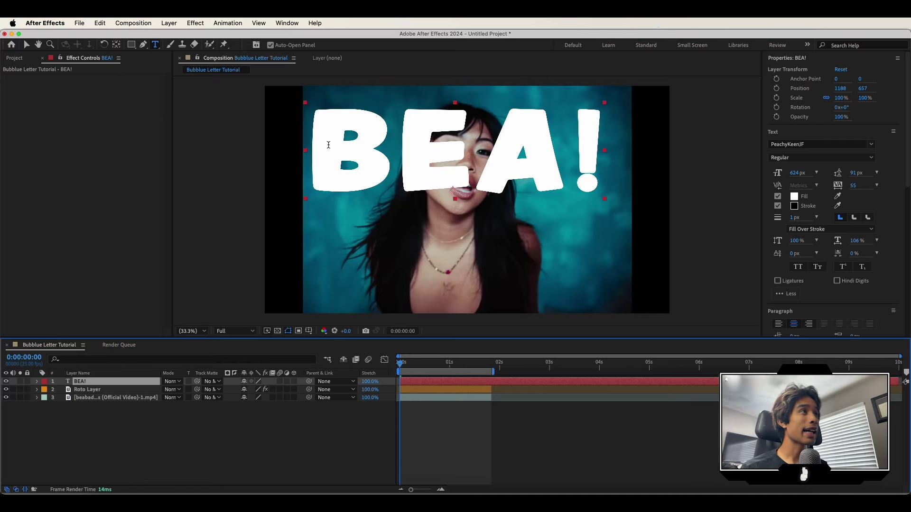
Create a green solid layer of 2560 x 1440 px above the text.
click(169, 23)
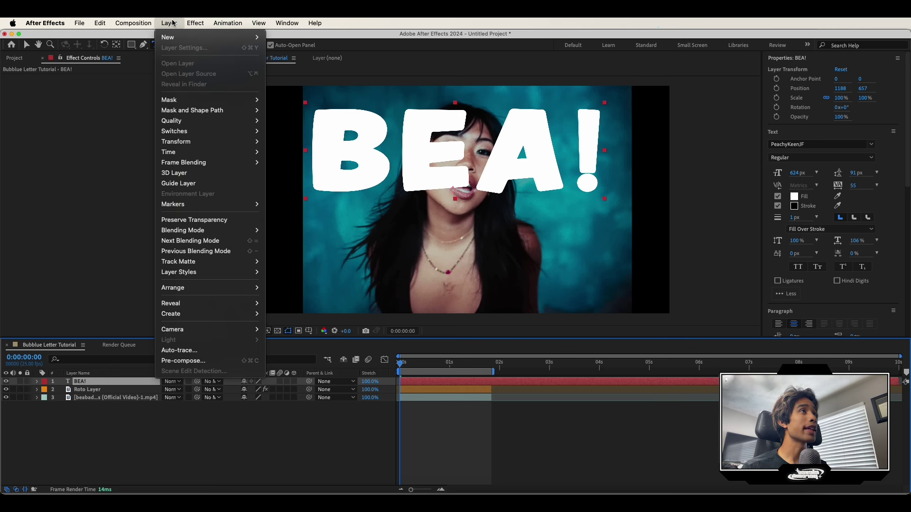
mouse_move(173, 37)
click(285, 47)
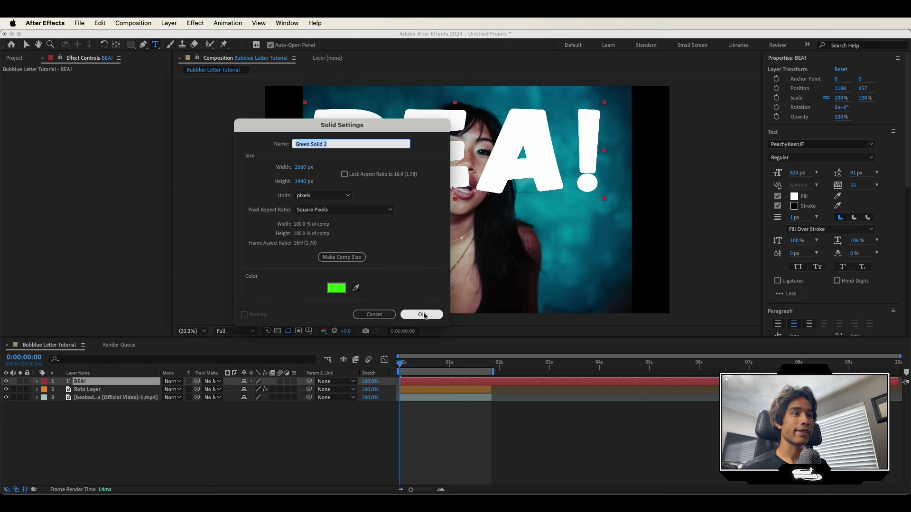
click(423, 315)
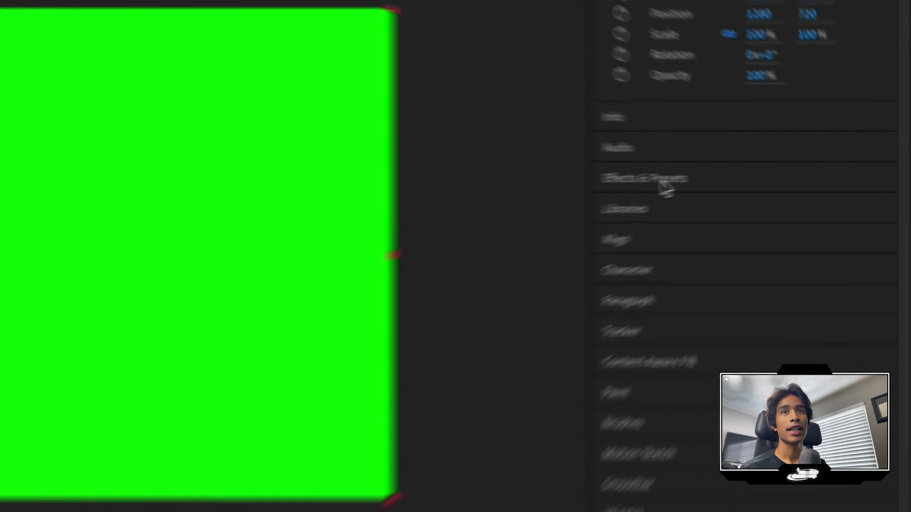
Find the Video Copilot Element effect and apply it to the green solid.
click(788, 165)
text(ele)
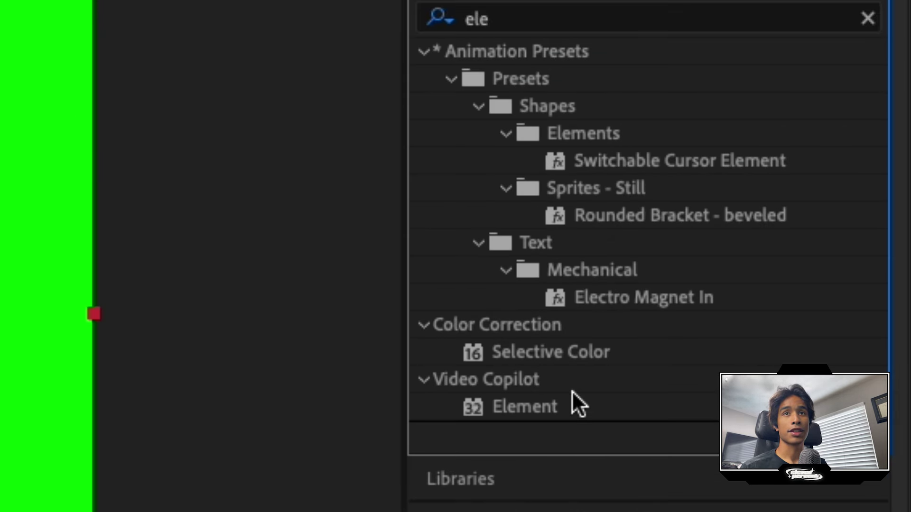
click(570, 400)
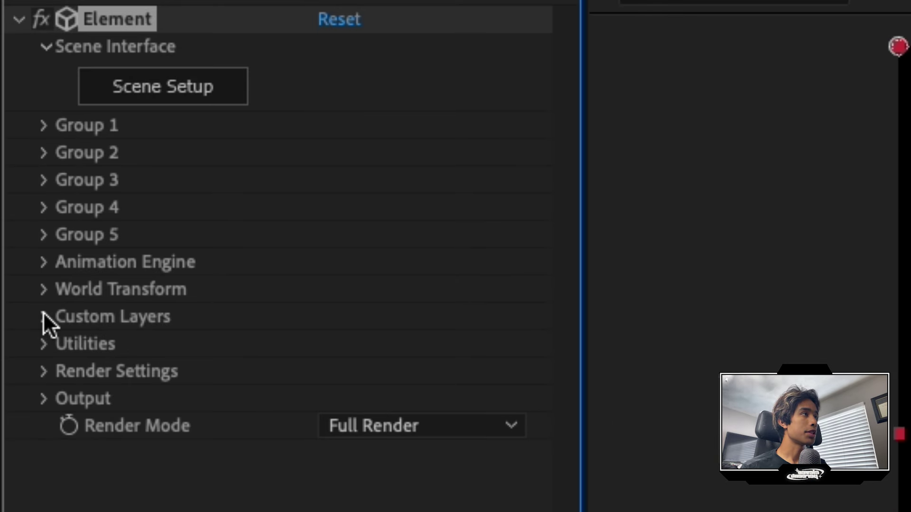
Assign the BEA! text layer as Path Layer 1 in Element's custom text and masks.
click(44, 316)
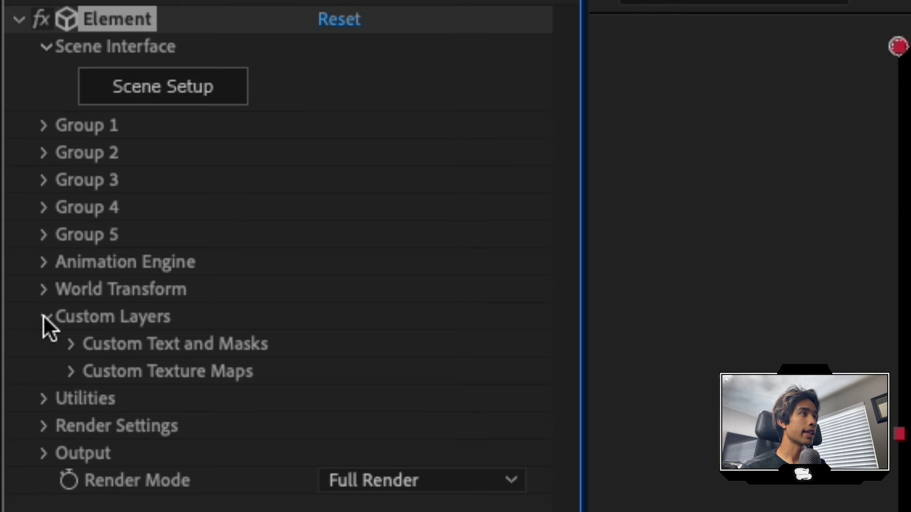
click(70, 344)
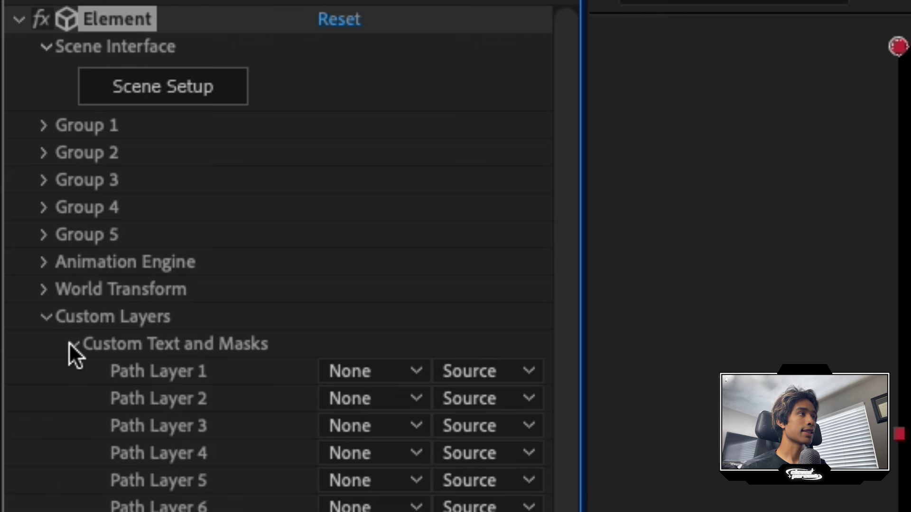
click(354, 366)
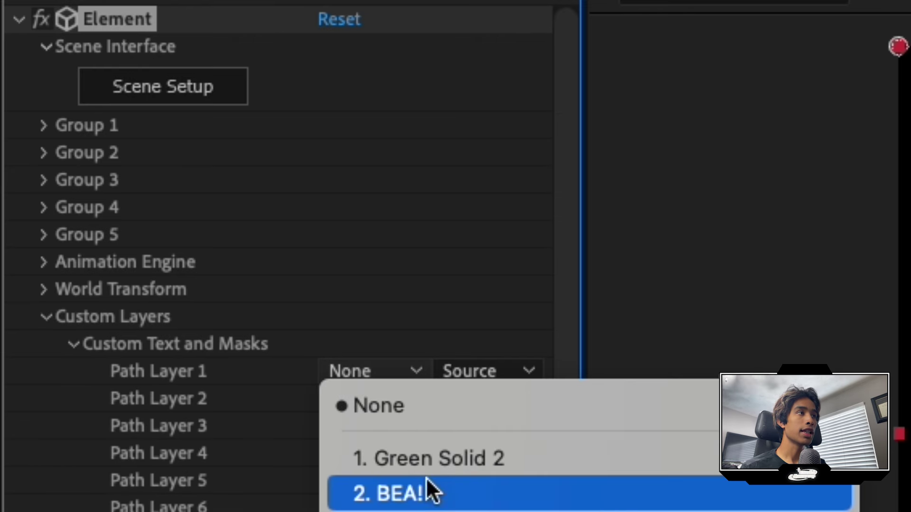
click(432, 502)
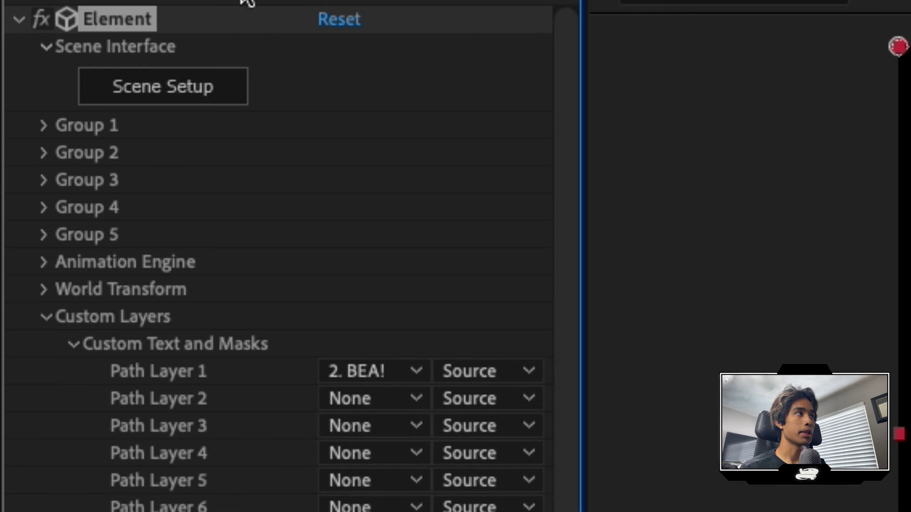
Extrude the text path into a 3D model in Element's Scene Setup and inspect it from the side.
click(186, 95)
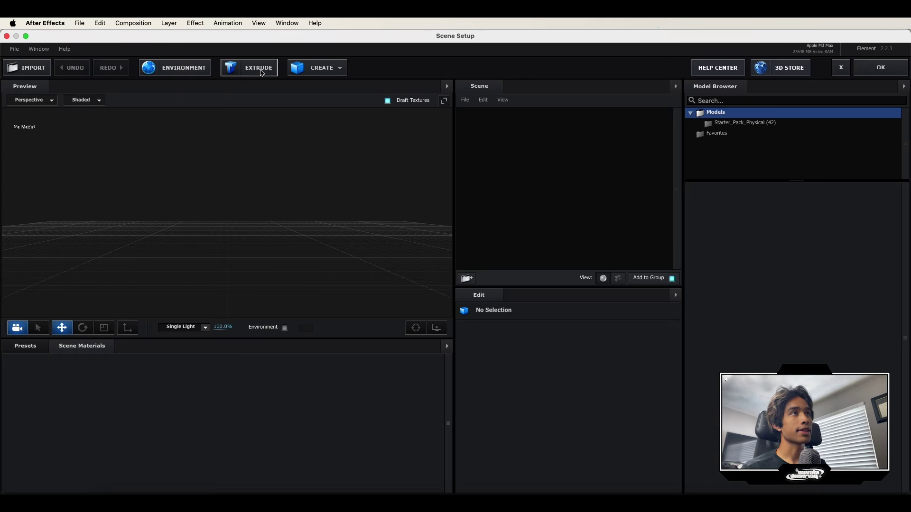
click(261, 70)
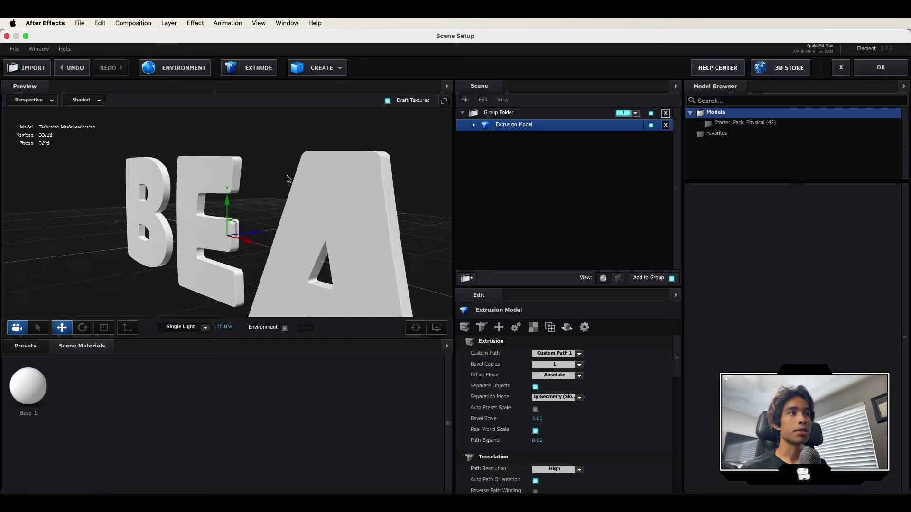
drag(287, 179, 274, 198)
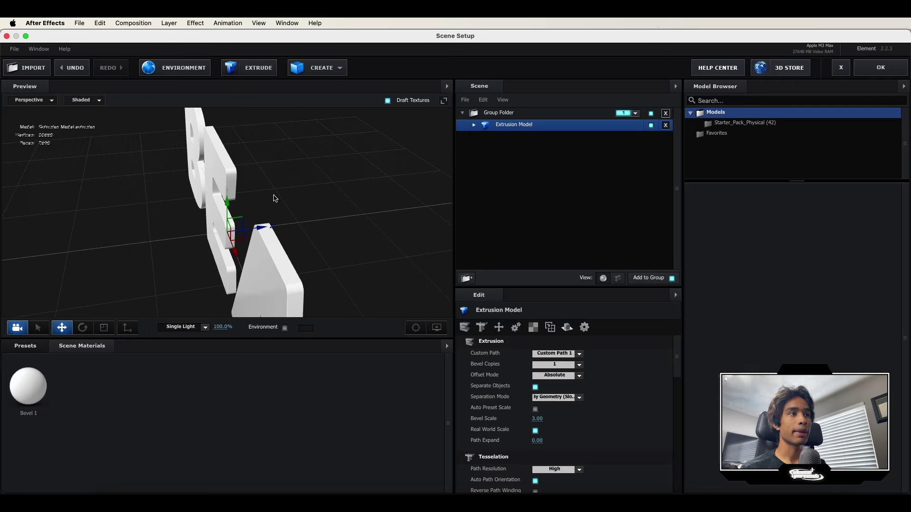
Set the Extrude value of the extrusion model's Bevel 1 to 5.67.
click(473, 125)
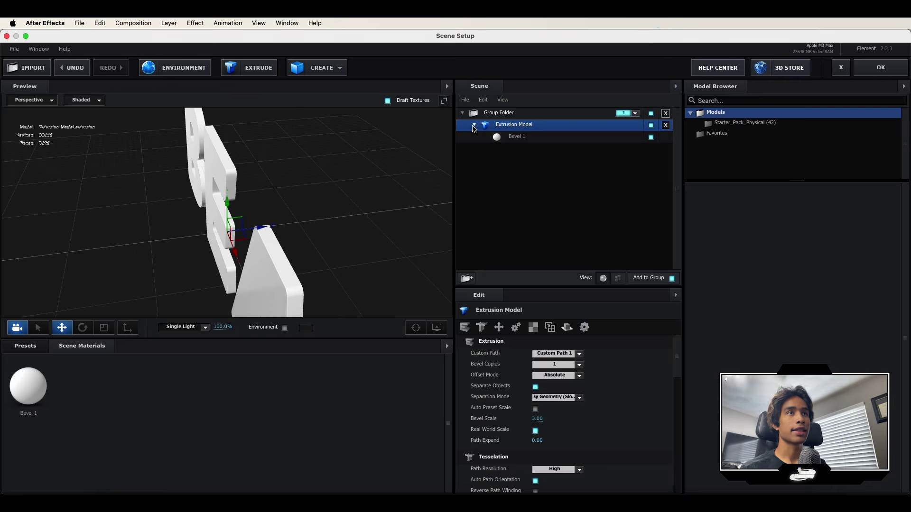
click(503, 138)
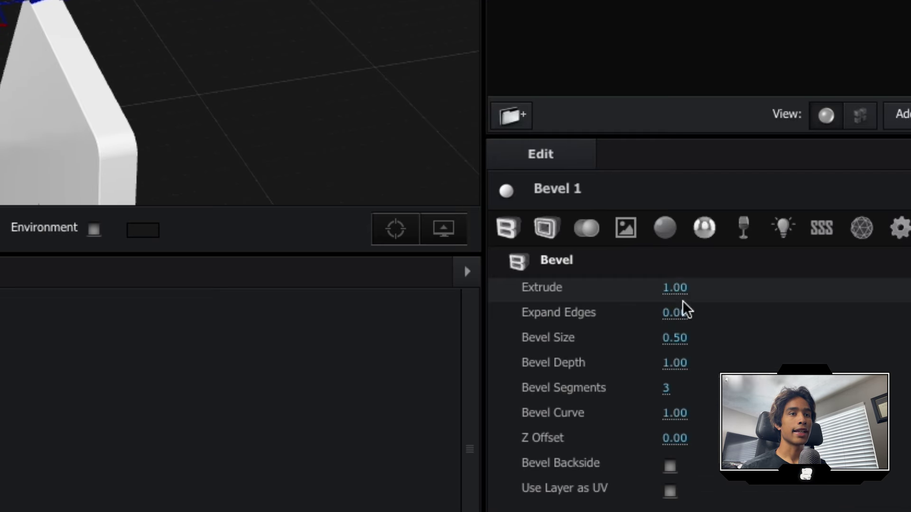
drag(540, 357, 665, 344)
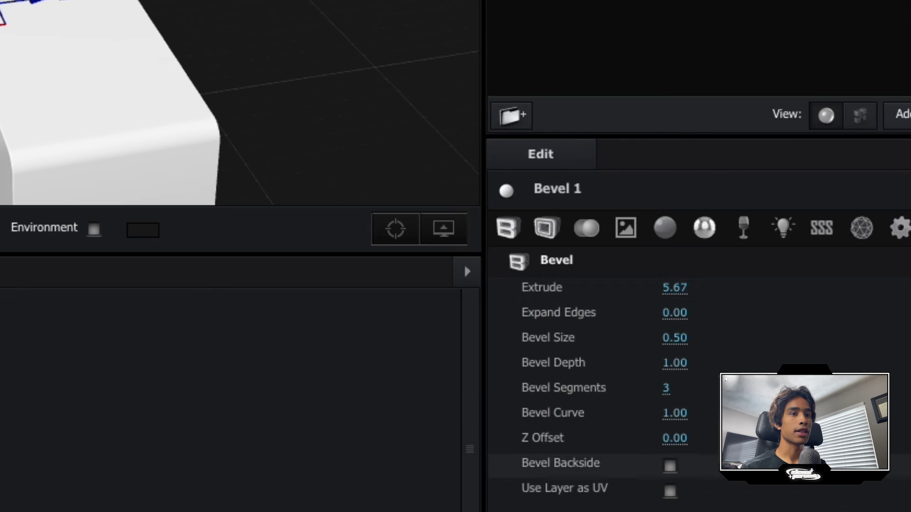
drag(55, 88, 98, 0)
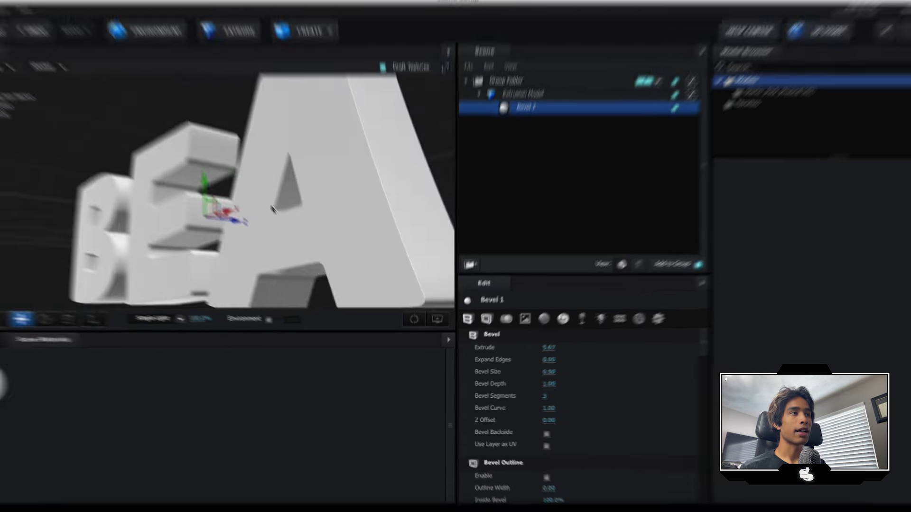
Round the letter edges by setting Bevel 1's Bevel Depth to 3.32 and Bevel Size to 5.01.
scroll(267, 210, up, 5)
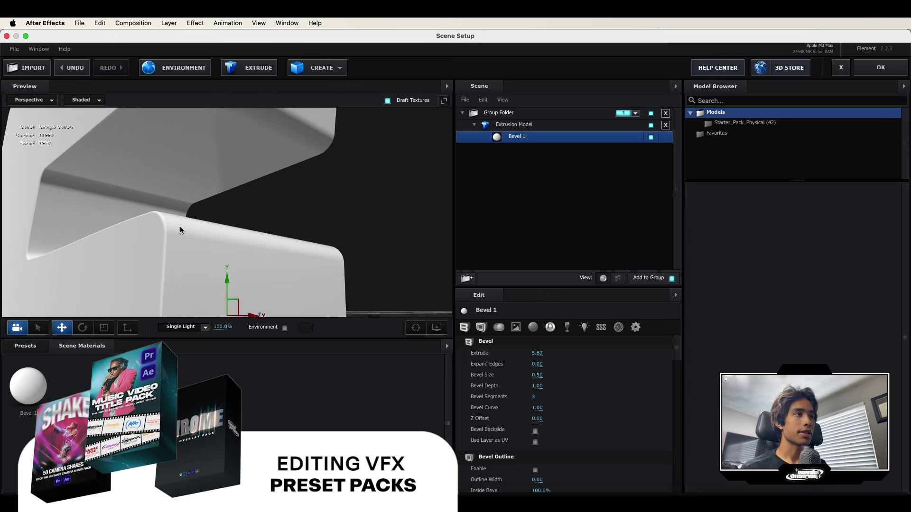
drag(181, 229, 224, 241)
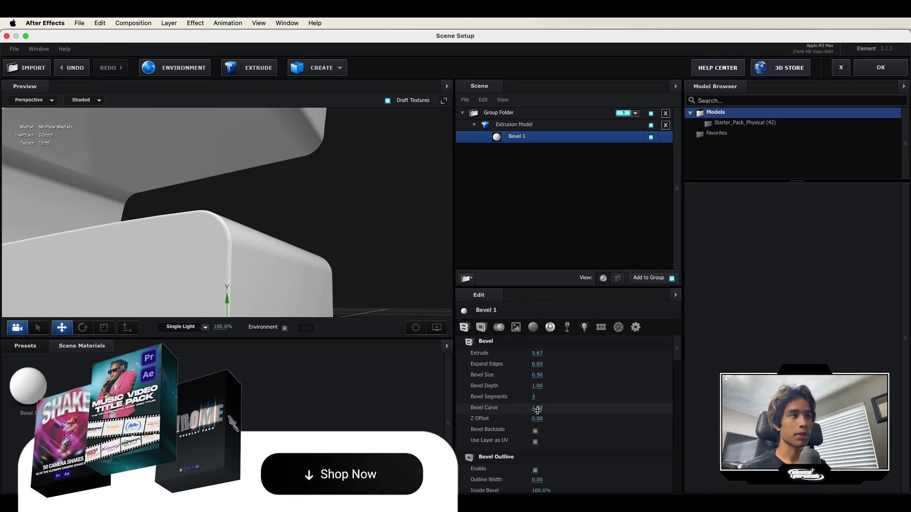
drag(537, 386, 651, 391)
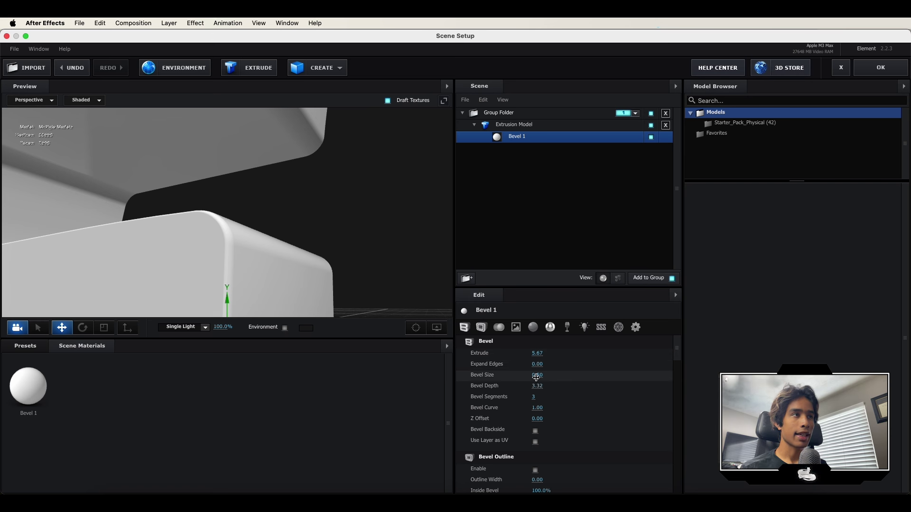
drag(536, 377, 744, 372)
scroll(301, 270, down, 5)
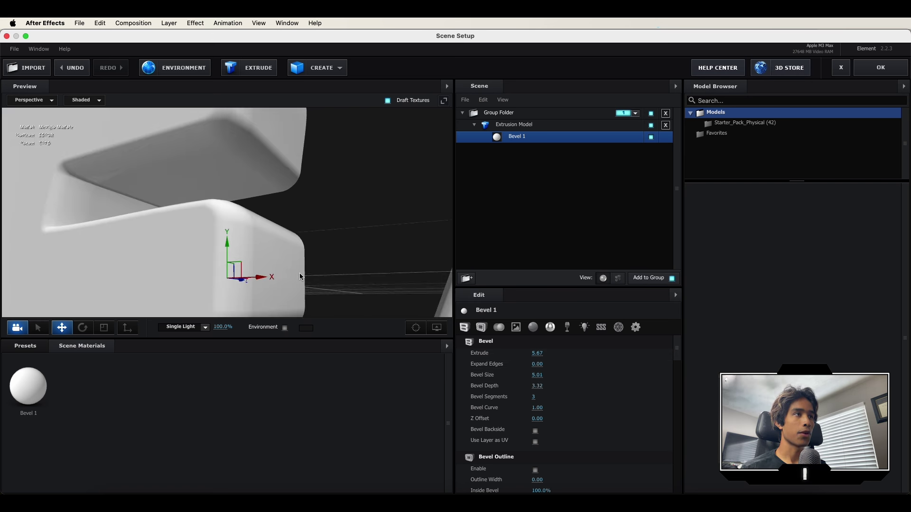
scroll(293, 287, down, 3)
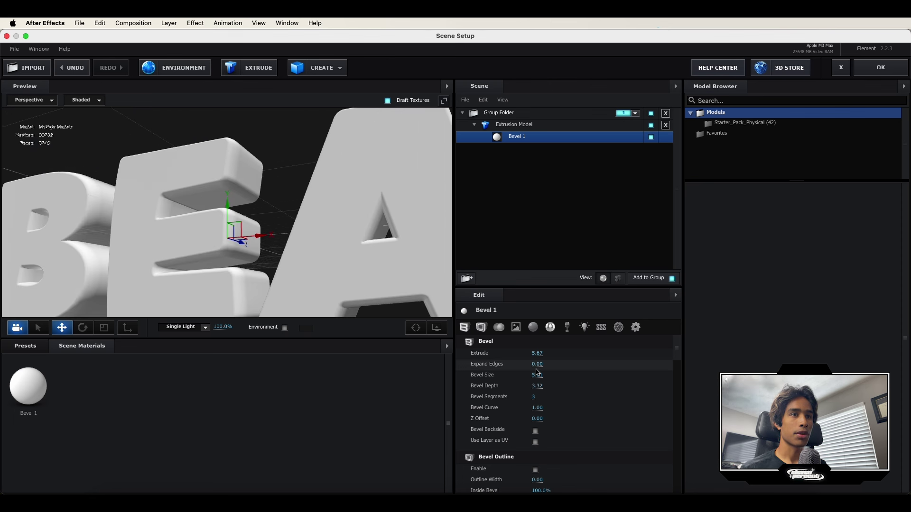
Inflate the letters by setting Bevel 1's Bevel Size to 14.69 and Expand Edges to -0.79.
drag(538, 375, 624, 374)
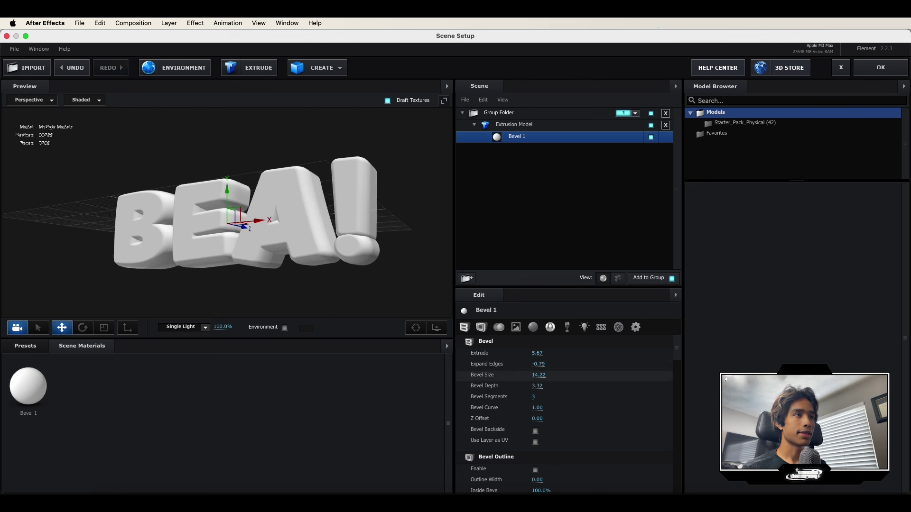
drag(669, 378, 677, 381)
mouse_move(246, 273)
mouse_down()
mouse_move(288, 301)
mouse_move(254, 278)
mouse_move(263, 269)
mouse_up()
scroll(261, 269, up, 3)
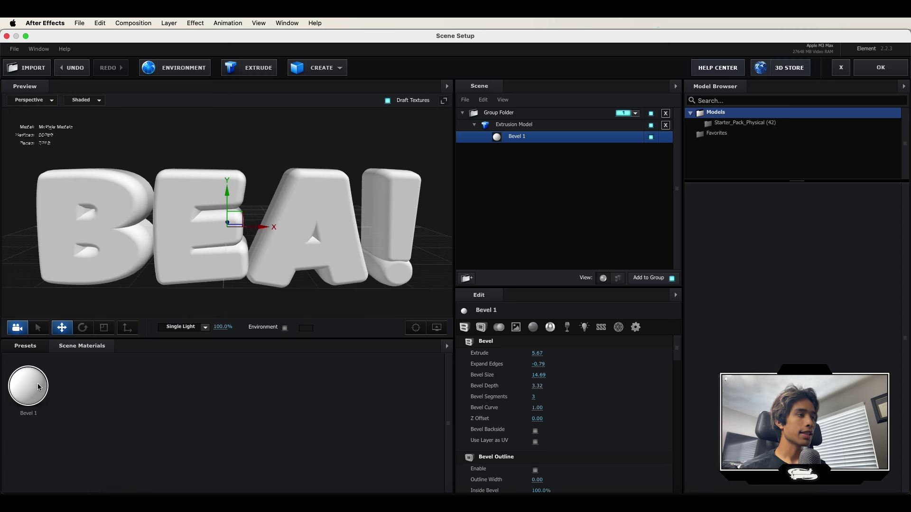
Browse Element's Pro_Shaders_2 material presets, looking through the Brick, Concrete and Ground categories.
click(37, 388)
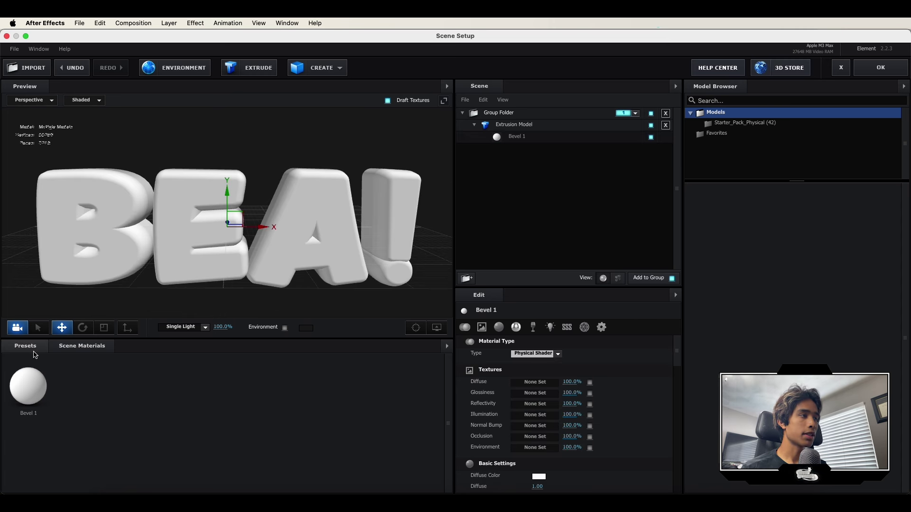
click(33, 350)
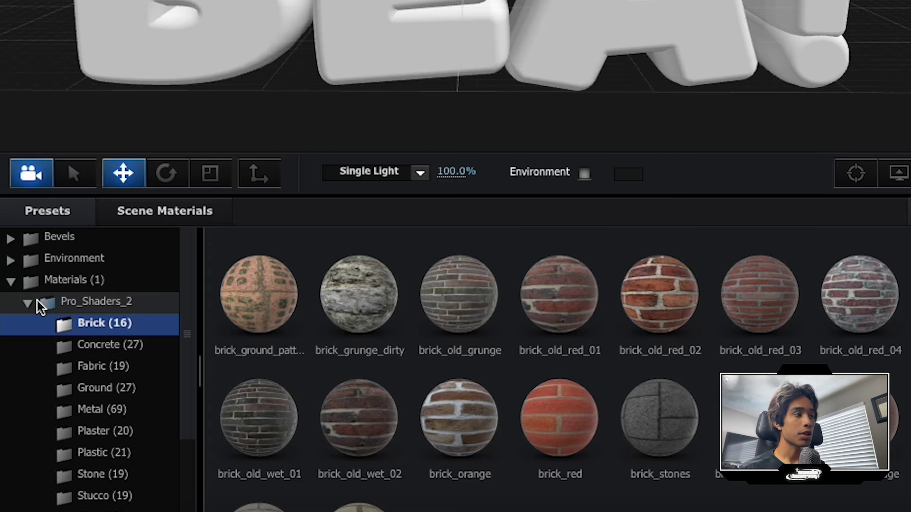
scroll(407, 342, down, 1)
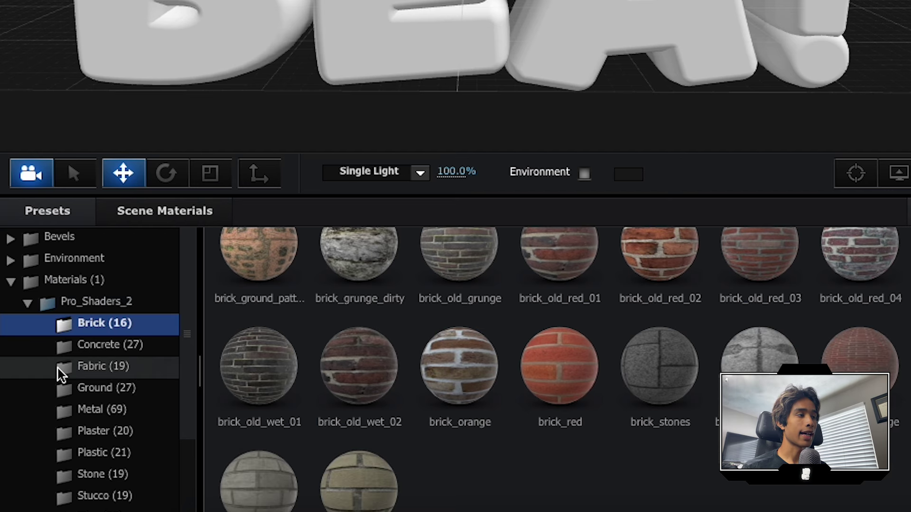
click(100, 351)
click(122, 387)
scroll(498, 401, down, 3)
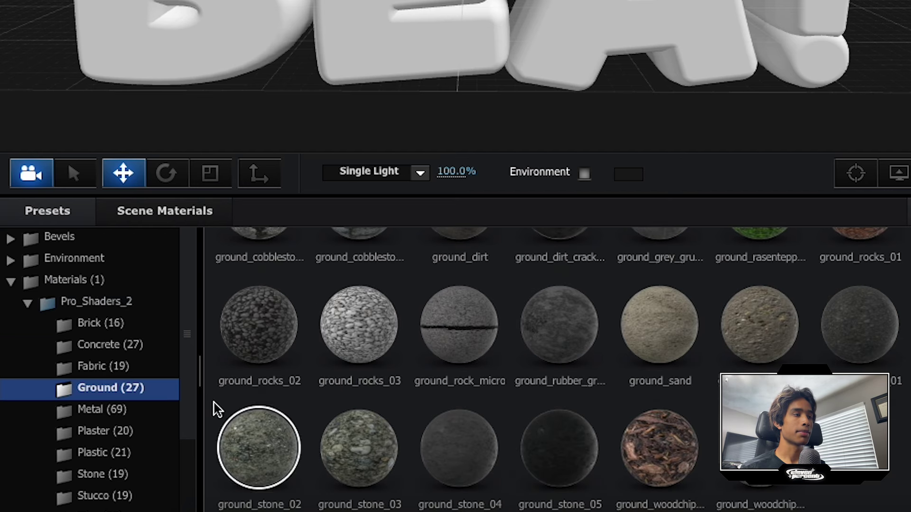
Try the clean_metal_rough preset from the Metal category on the letters, and undo it.
click(124, 409)
drag(362, 346, 698, 74)
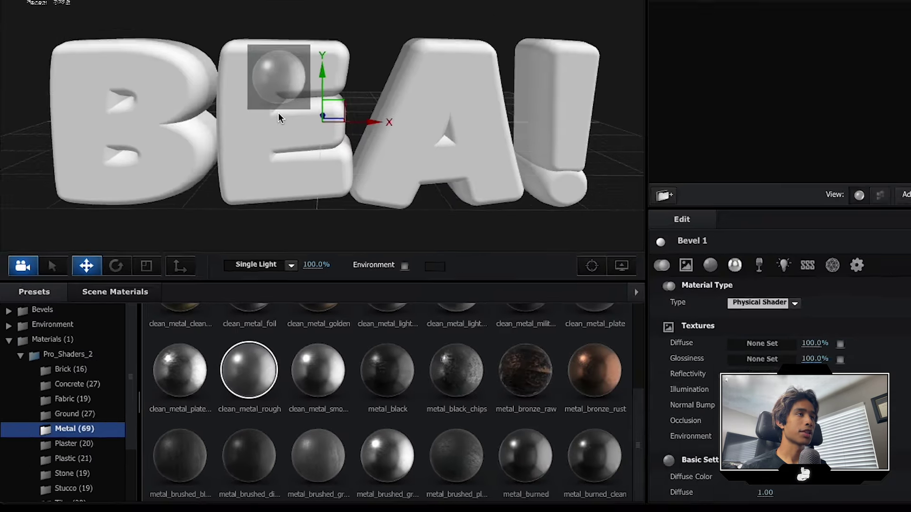
mouse_move(339, 277)
mouse_down()
mouse_move(294, 260)
mouse_move(295, 309)
mouse_move(339, 266)
mouse_up()
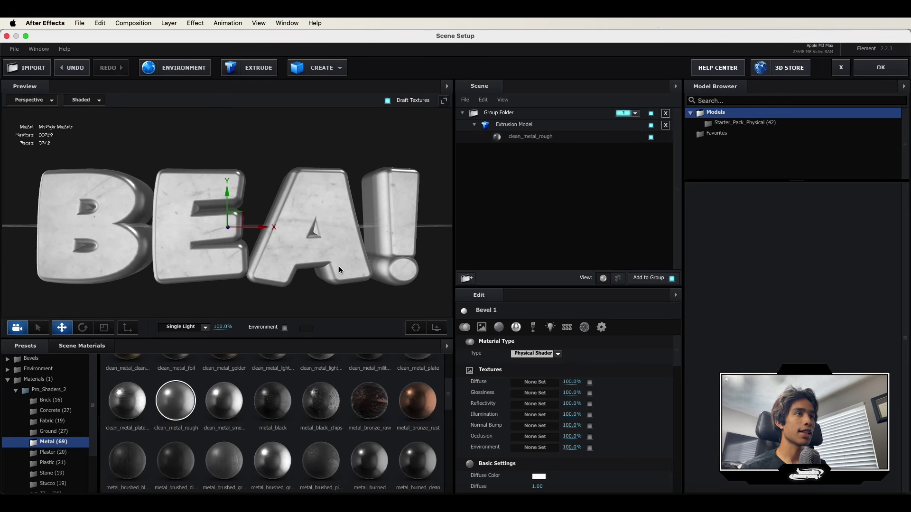
key(super+z)
Set Bevel 1's Diffuse Color to light pink (FFD1D1) in its basic material settings.
click(521, 138)
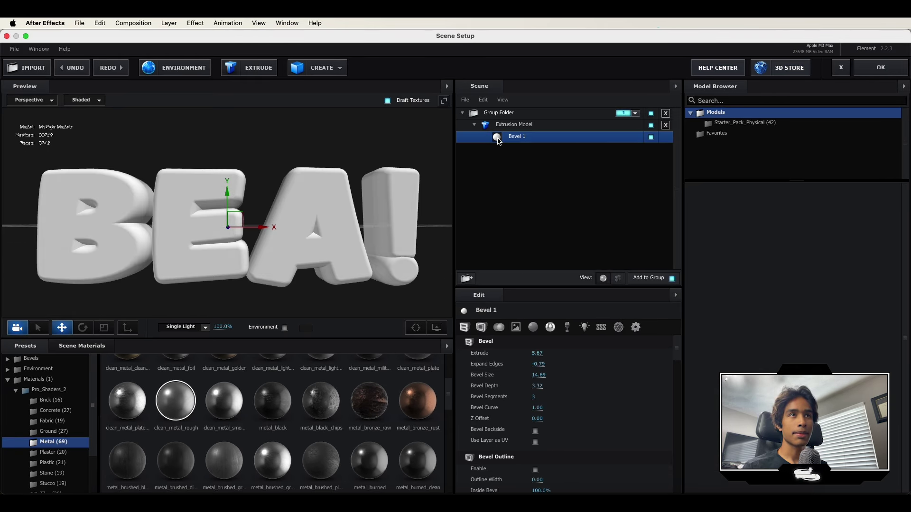
scroll(548, 445, down, 10)
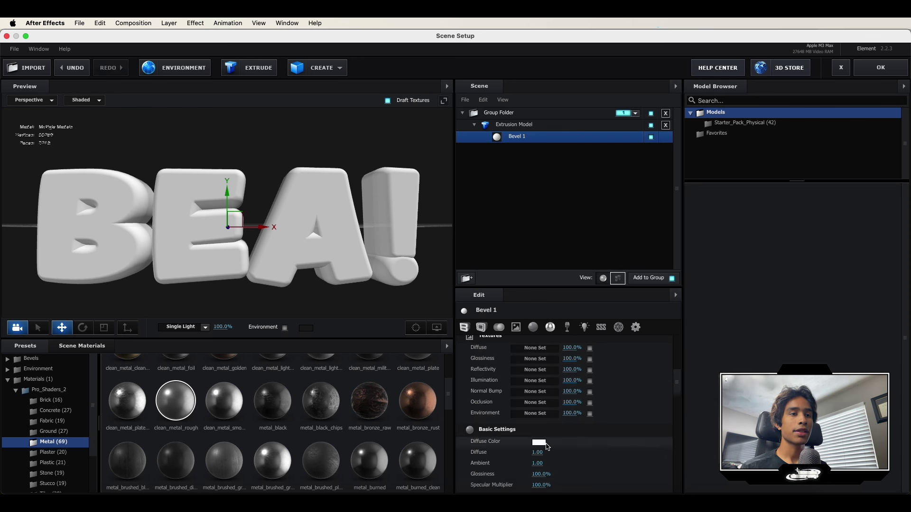
click(539, 443)
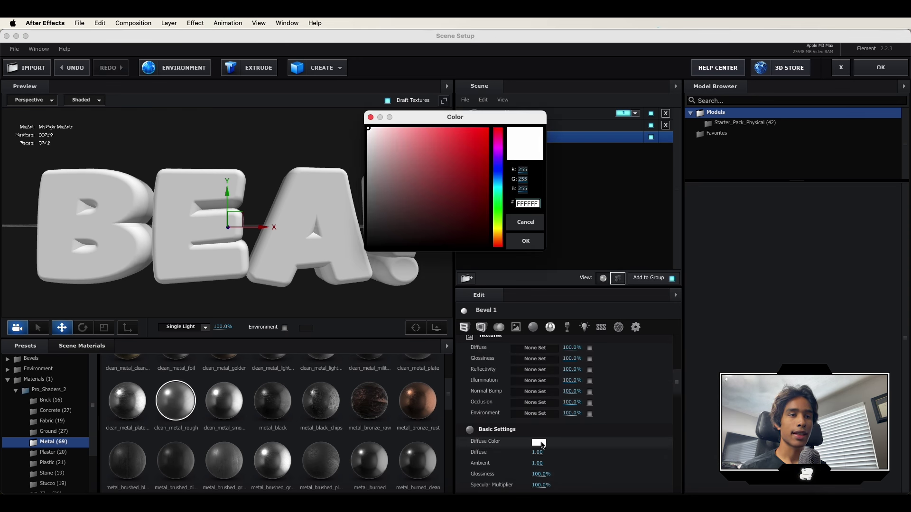
click(383, 132)
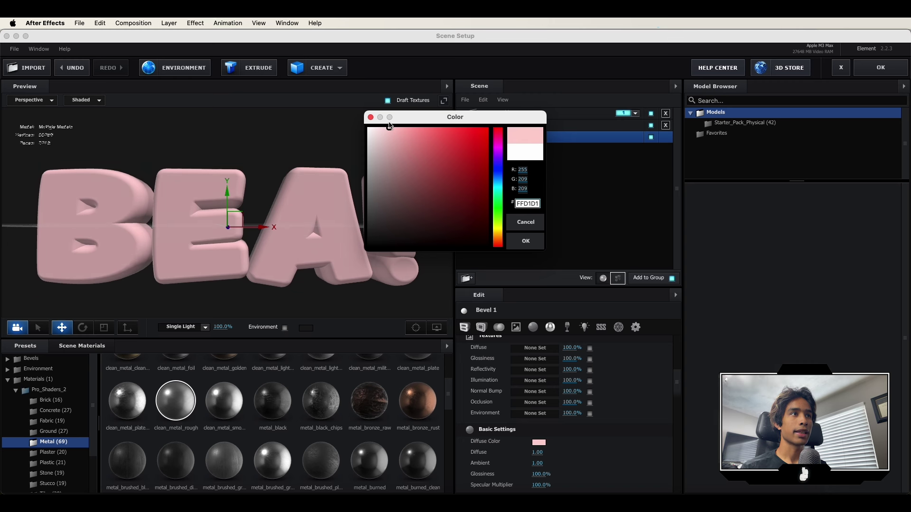
click(526, 241)
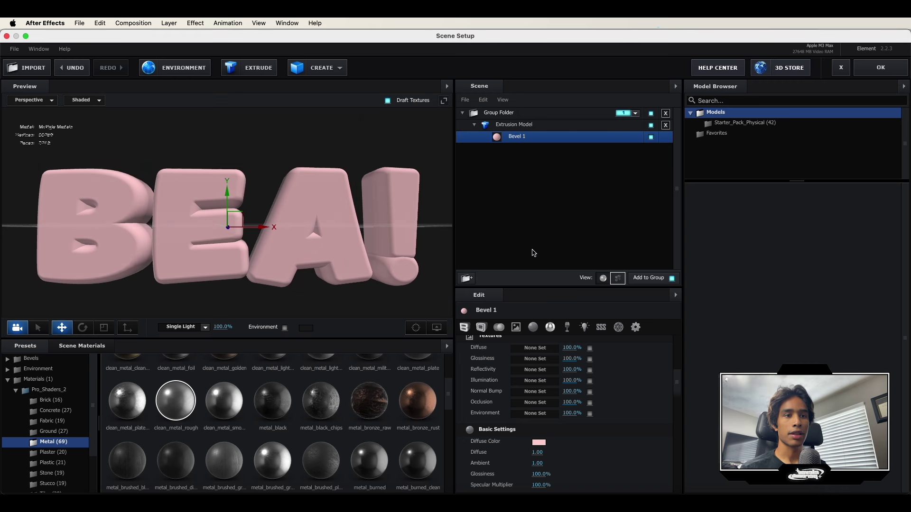
Brighten Bevel 1's material by setting Diffuse to 1.70, and inspect the shading of the letters from several angles.
scroll(546, 443, down, 2)
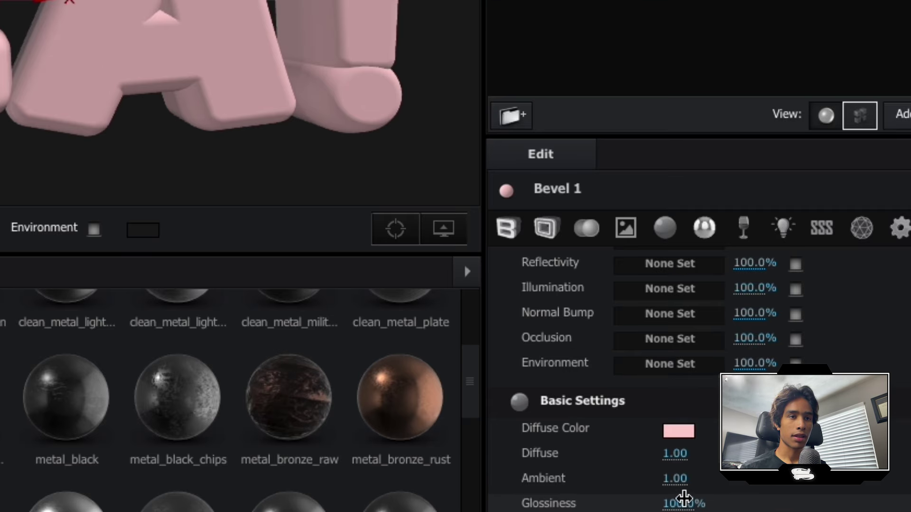
drag(687, 456, 744, 450)
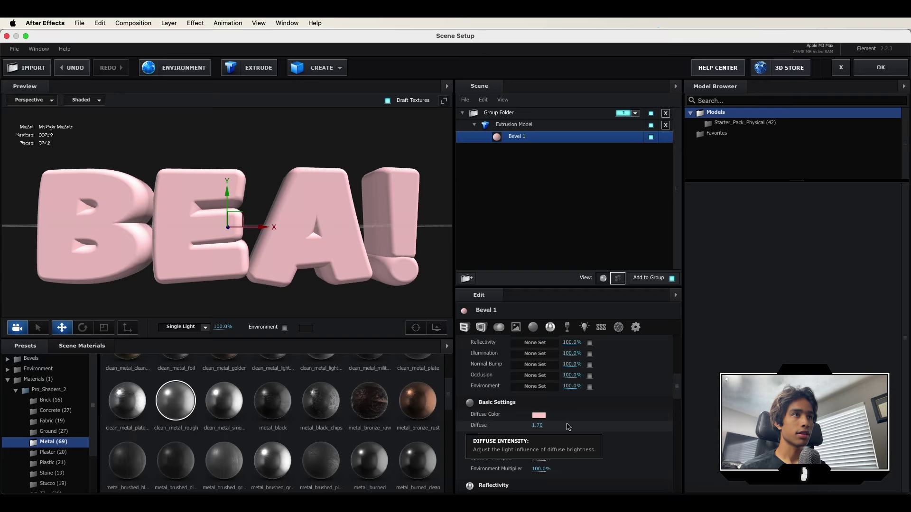
drag(334, 258, 305, 268)
scroll(306, 268, up, 3)
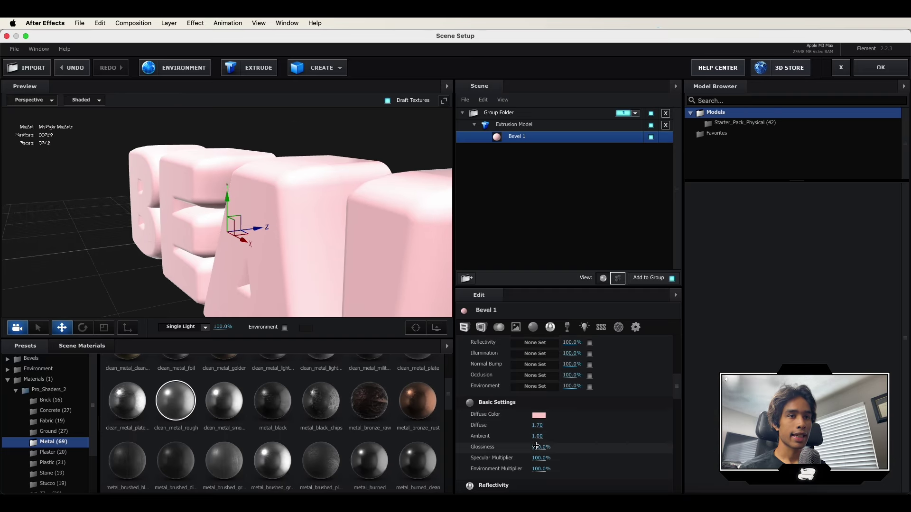
drag(524, 448, 661, 445)
drag(142, 200, 162, 155)
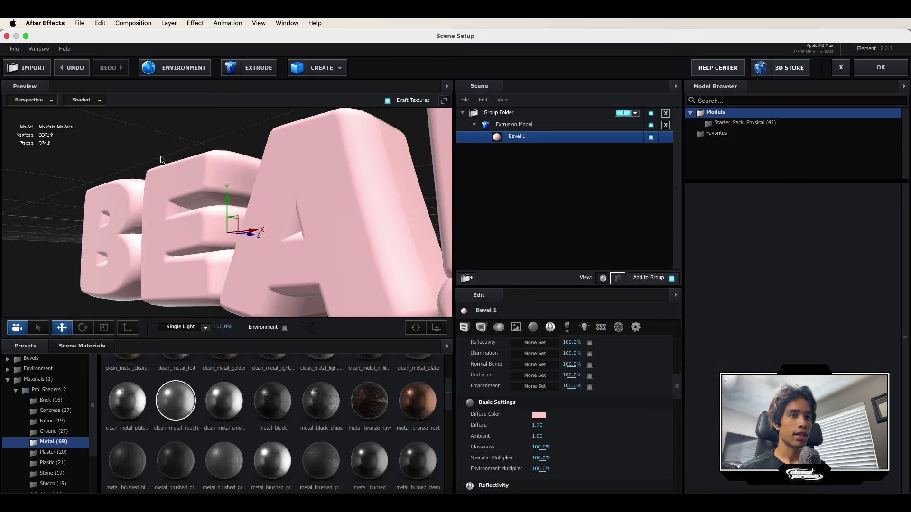
Set Bevel 1's Reflectivity Intensity to 18.0% and apply the Scene Setup changes to the composition.
scroll(529, 417, down, 3)
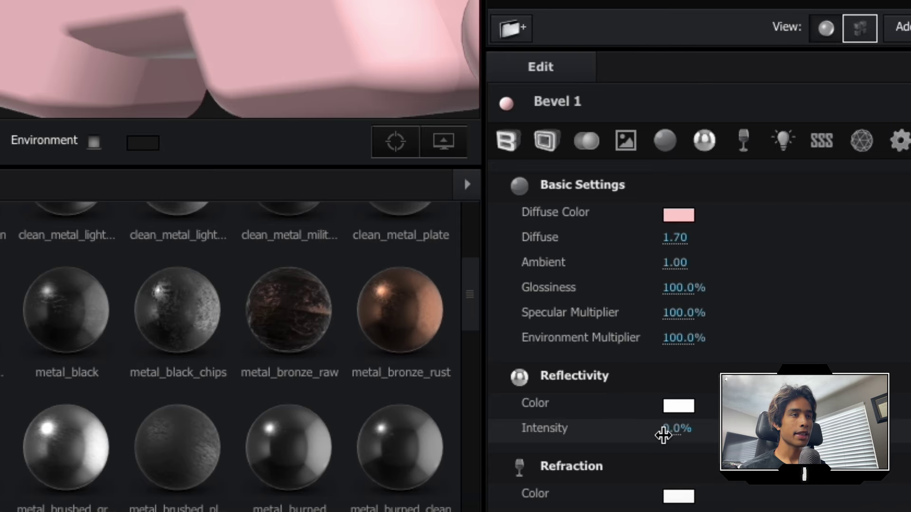
drag(662, 435, 684, 435)
drag(298, 242, 138, 244)
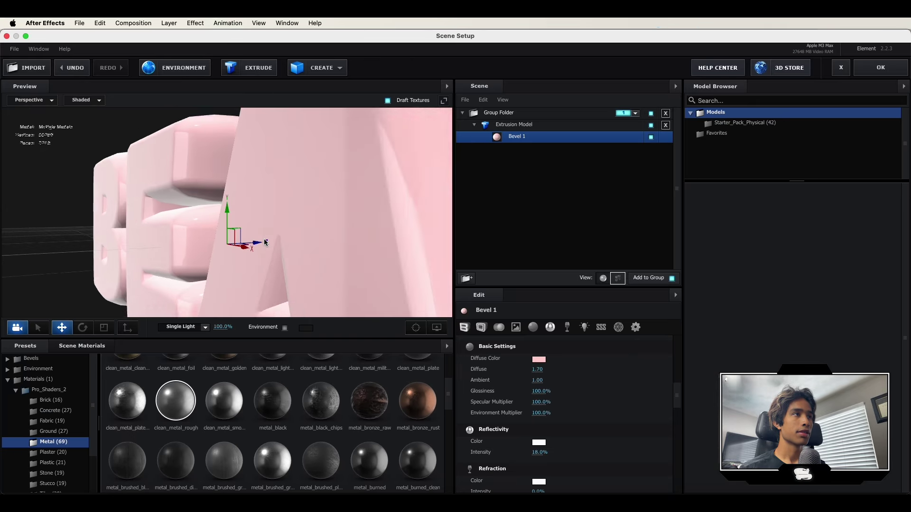
scroll(264, 240, down, 1)
key(super+z)
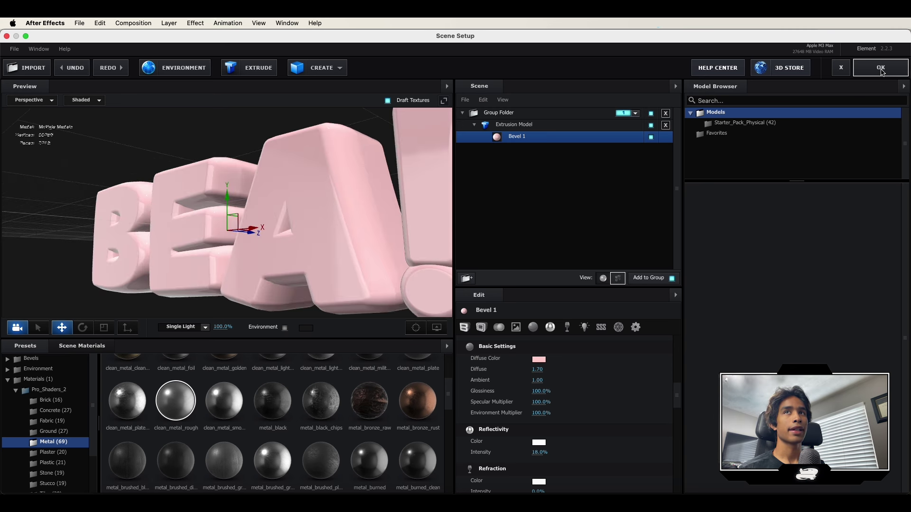
click(880, 68)
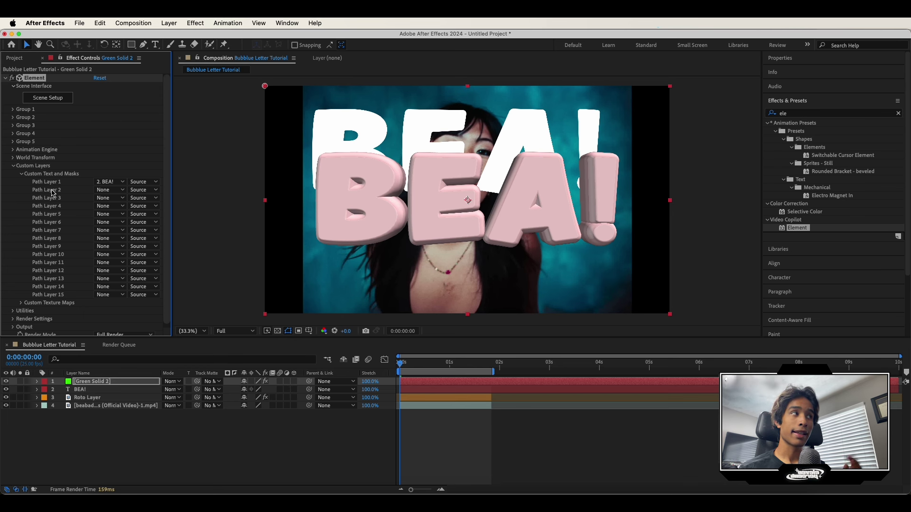
Assign the beabadoobee music video layer as Layer 1 of Element's Custom Texture Maps.
click(21, 174)
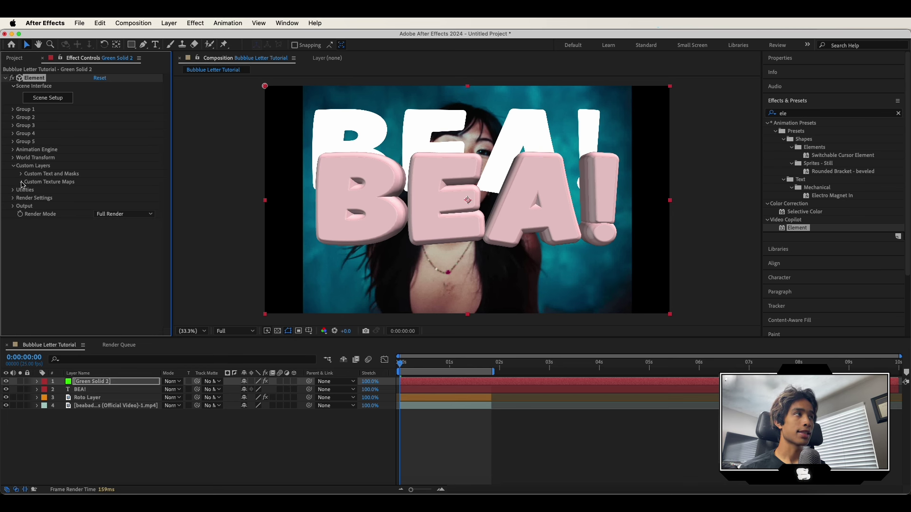
click(21, 182)
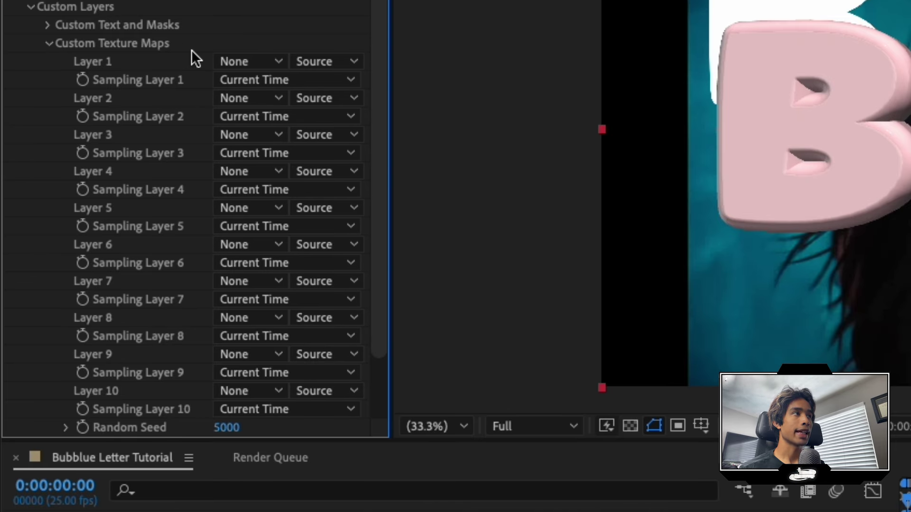
click(230, 61)
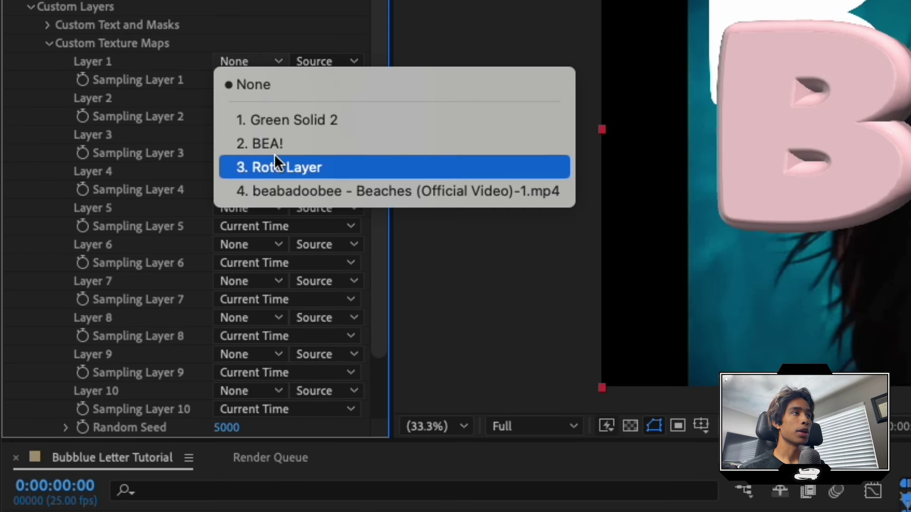
click(291, 191)
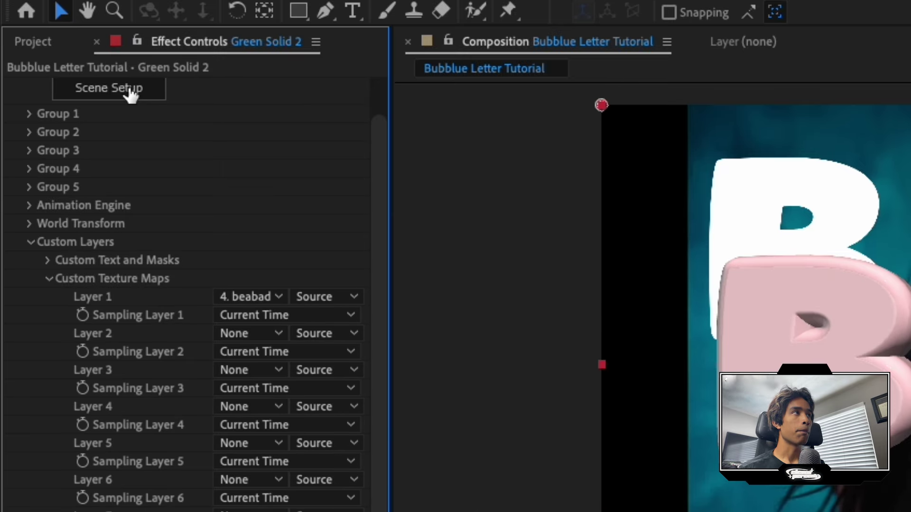
Use Custom Layer 1 as Bevel 1's Environment texture in Scene Setup, apply it, and check the reflections at 0:00:00:11.
click(129, 93)
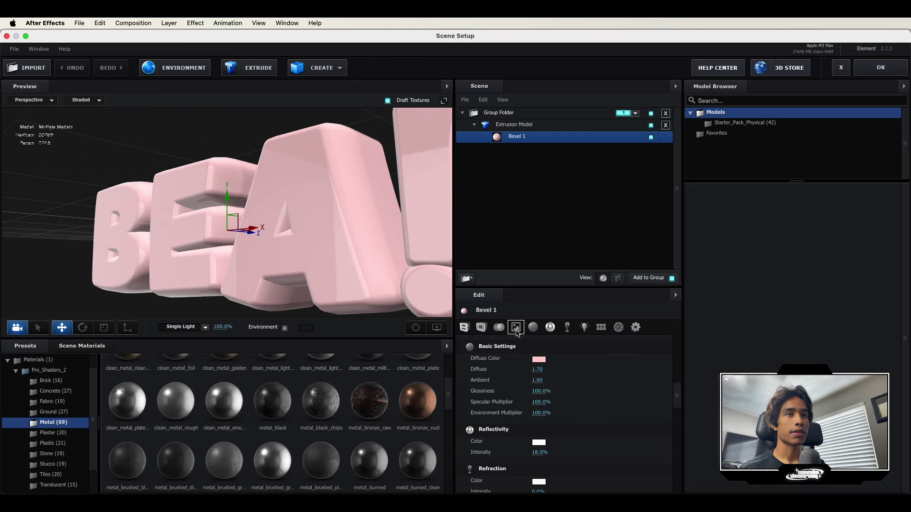
click(516, 328)
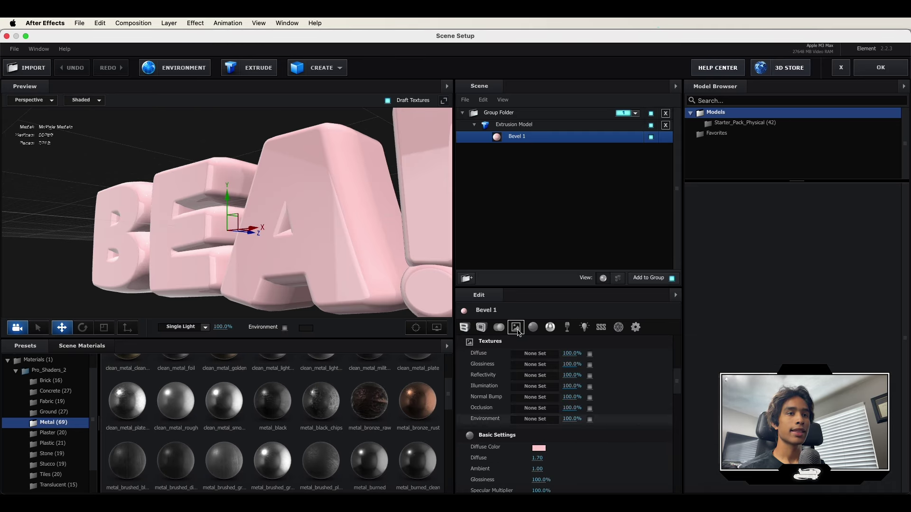
click(534, 420)
click(426, 133)
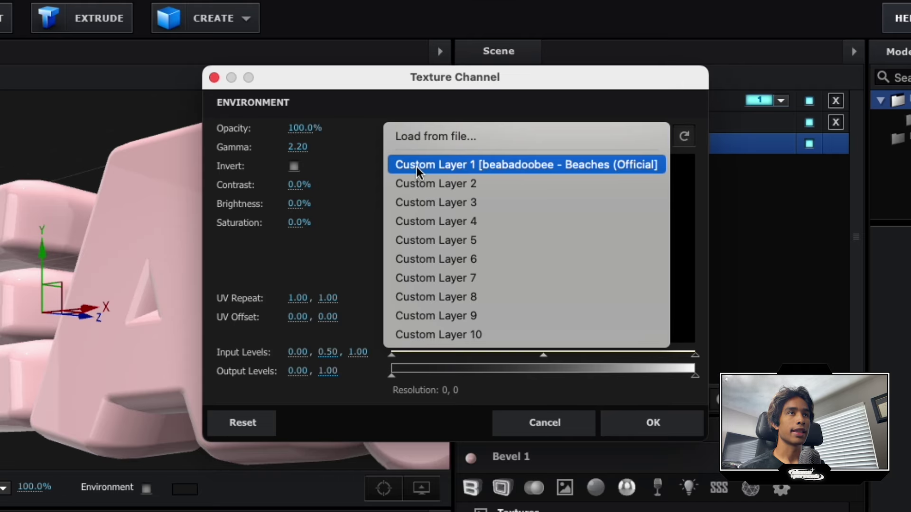
click(417, 167)
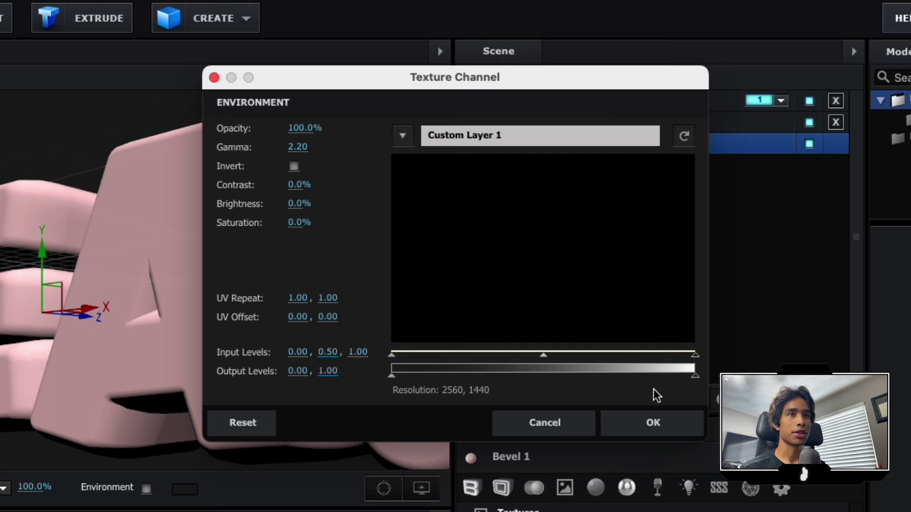
click(651, 422)
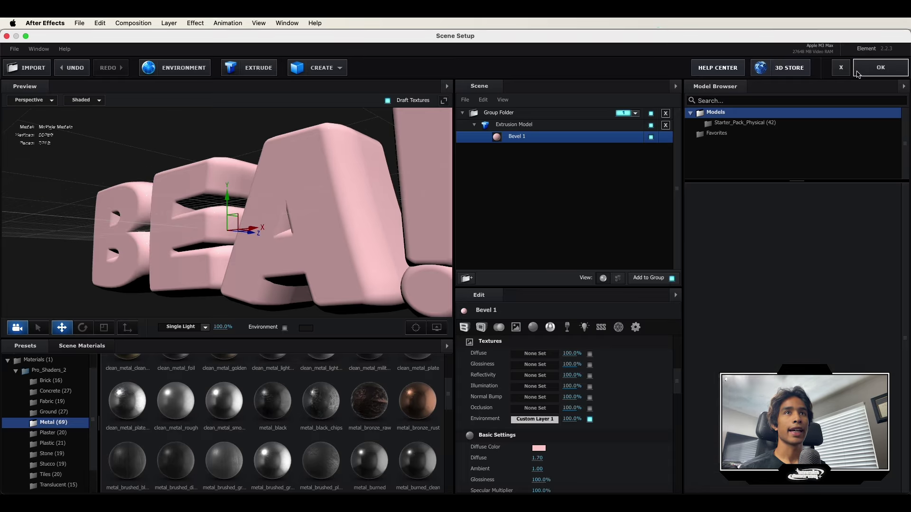
click(858, 72)
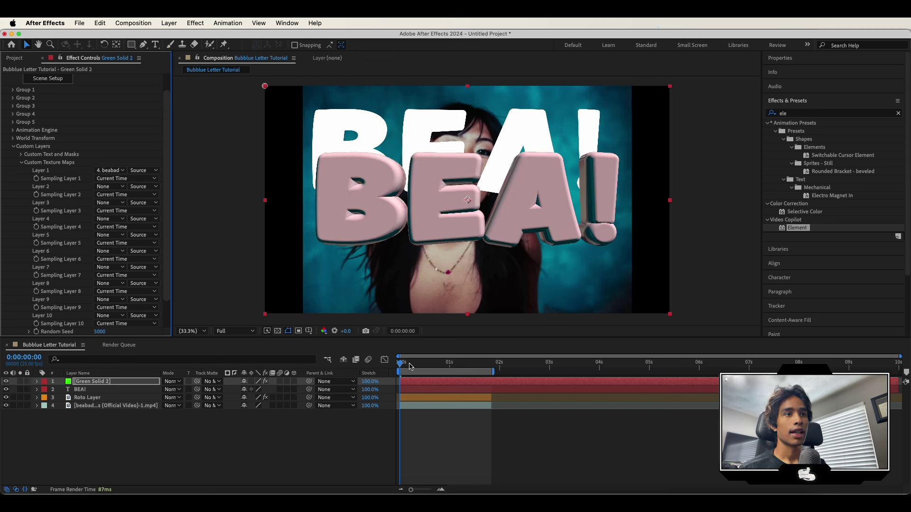
drag(411, 366, 425, 366)
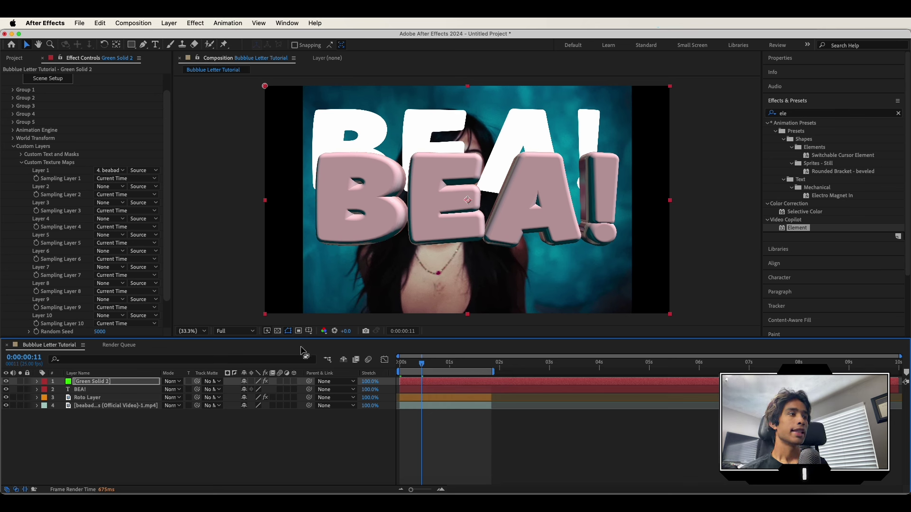
scroll(94, 200, up, 2)
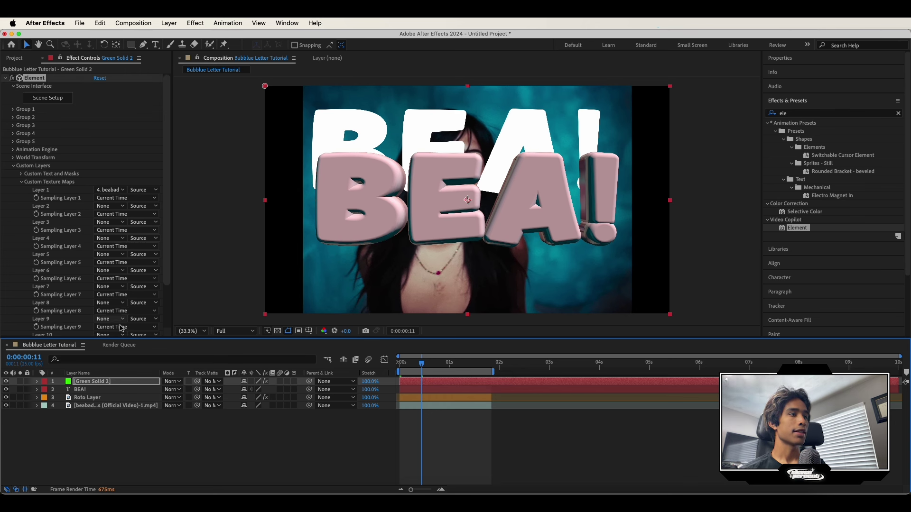
Hide the flat BEA! text layer and move Green Solid 2 below the Roto Layer, behind the singer.
click(109, 392)
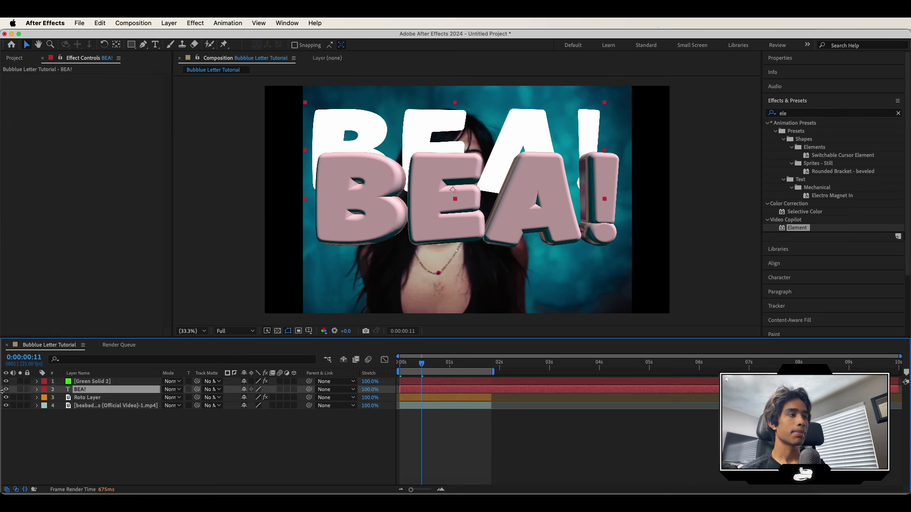
click(6, 390)
click(93, 383)
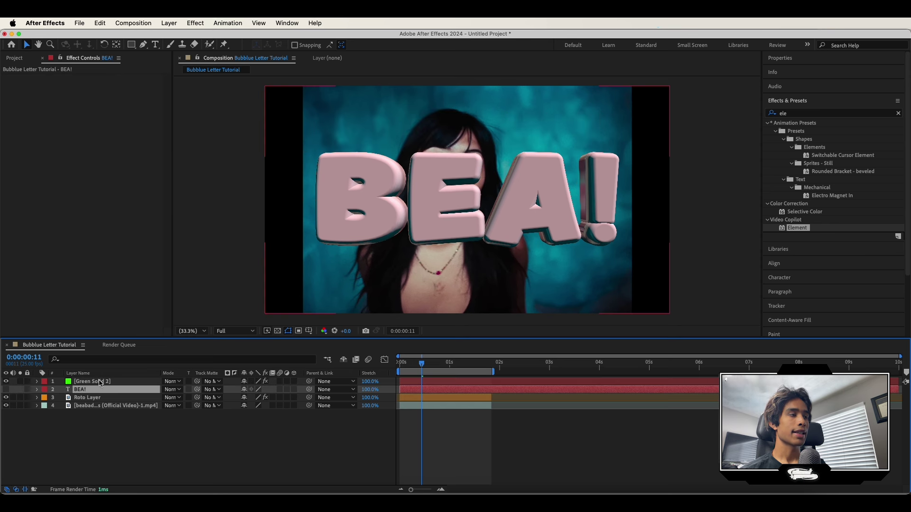
drag(101, 388, 101, 401)
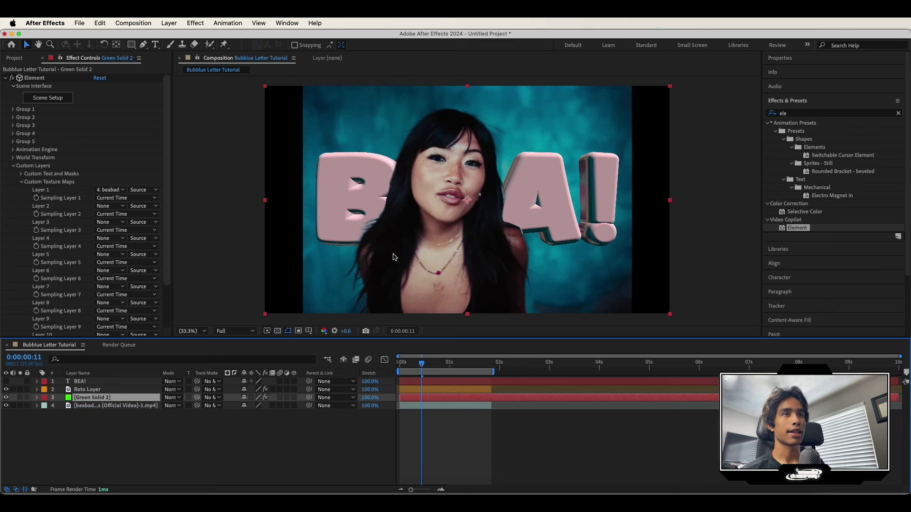
Raise the 3D text above the singer by setting Group 1's Particle Replicator Position XY to 1280.0,332.0.
click(12, 109)
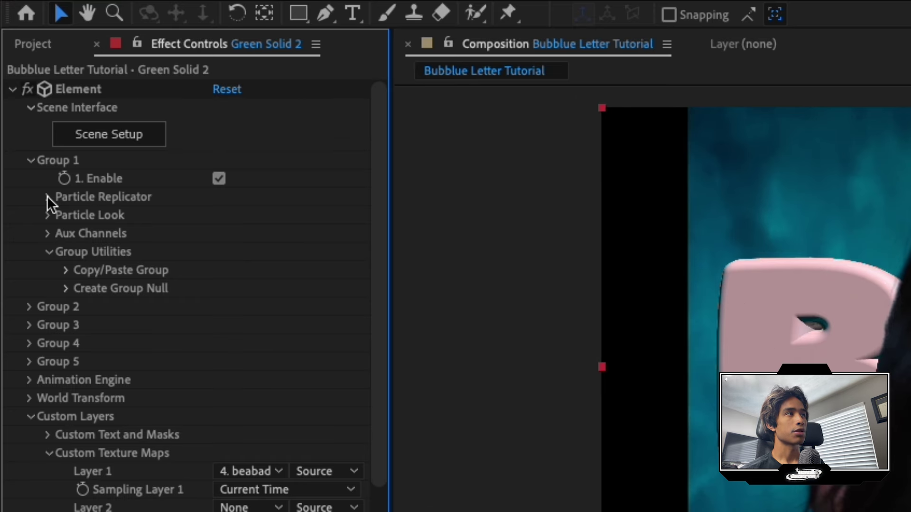
click(20, 125)
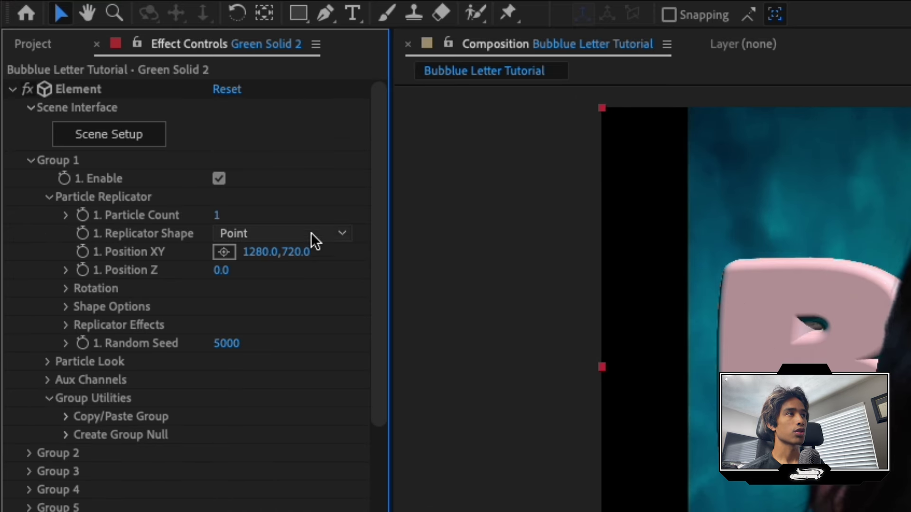
drag(302, 252, 104, 335)
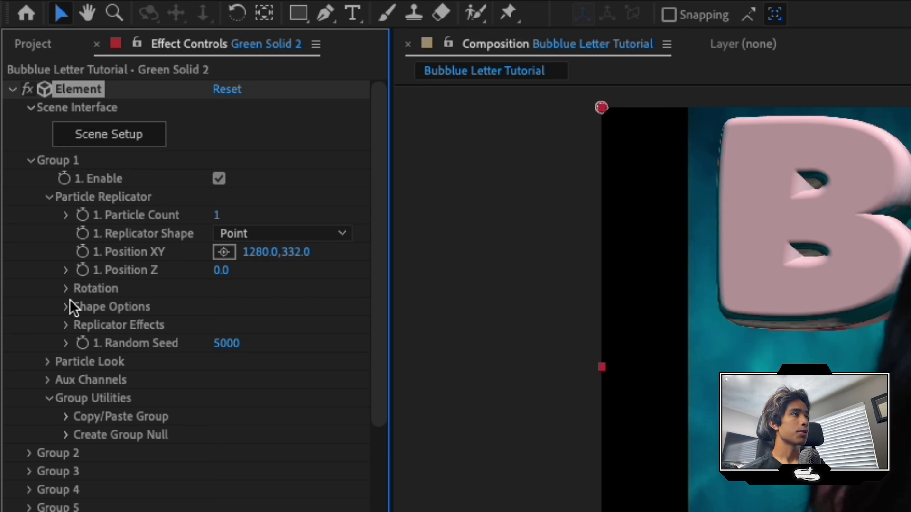
Enable Multi-Object in Group 1's Particle Look settings and reveal its rotation and displacement properties.
click(47, 363)
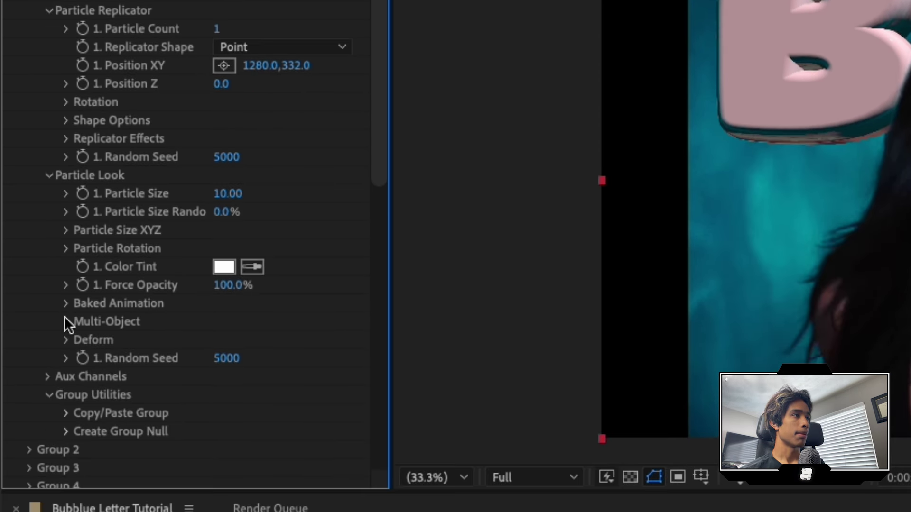
click(66, 322)
click(219, 340)
scroll(218, 350, down, 5)
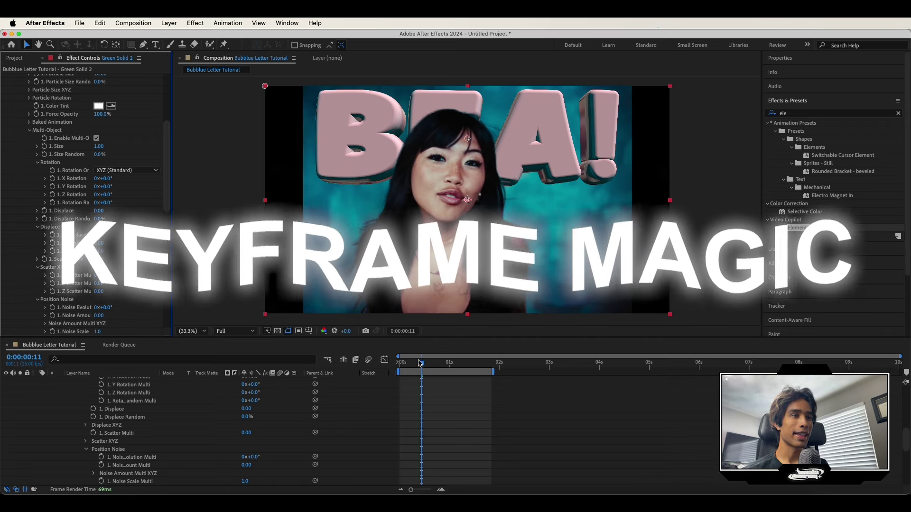
At 0:00:00:00, start keyframing Multi-Object Rotation Random and Particle Size for Group 1, with Particle Size set to 0.
drag(419, 363, 400, 363)
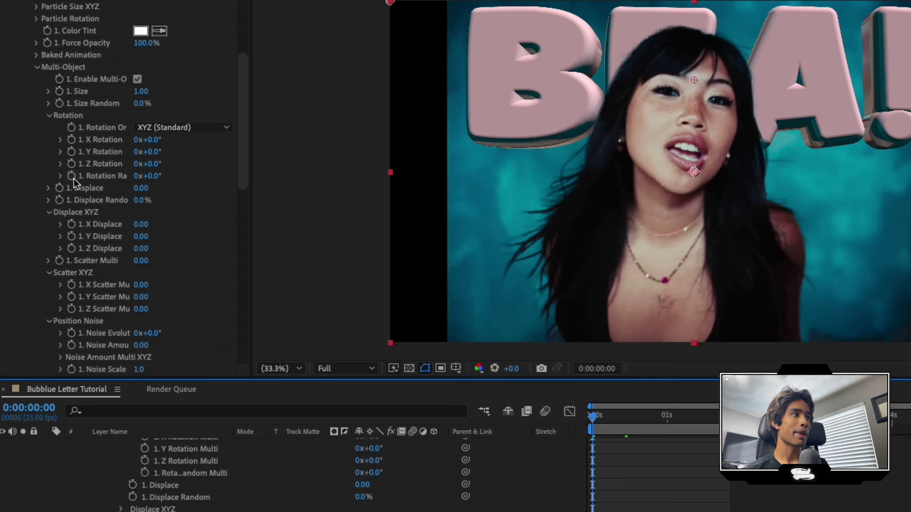
click(53, 204)
scroll(78, 177, up, 5)
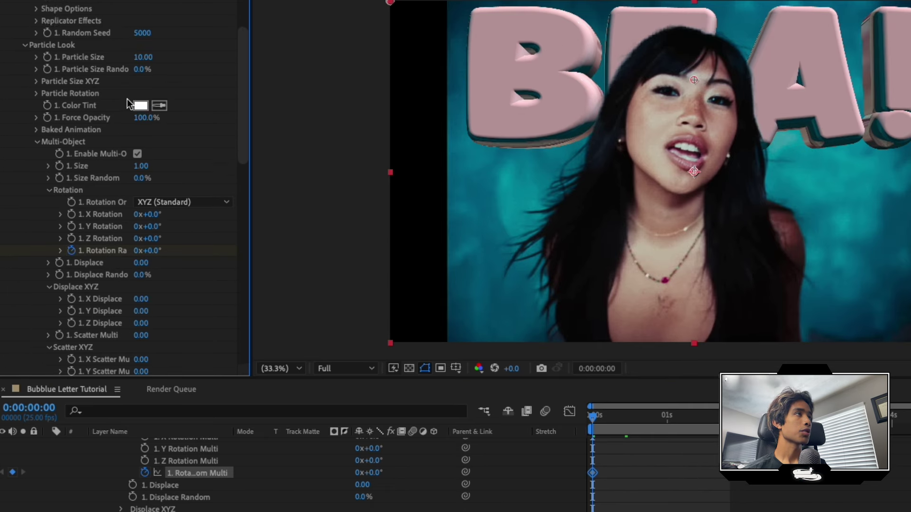
click(47, 109)
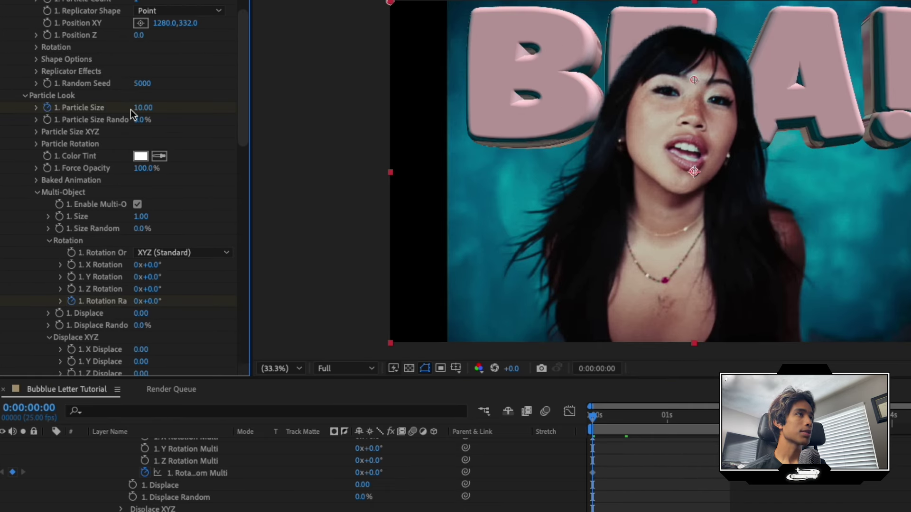
text(0)
key(Return)
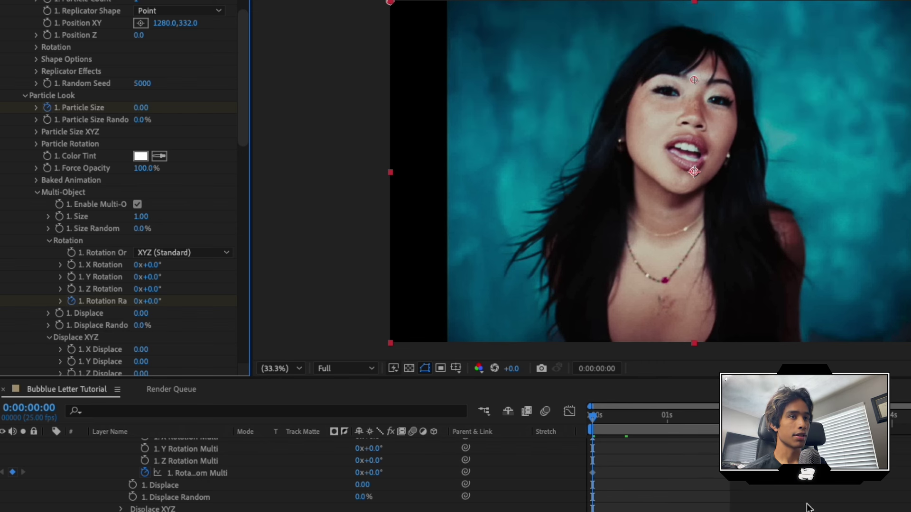
Add a Particle Size keyframe of 10 at 0:00:00:09.
drag(596, 426, 619, 420)
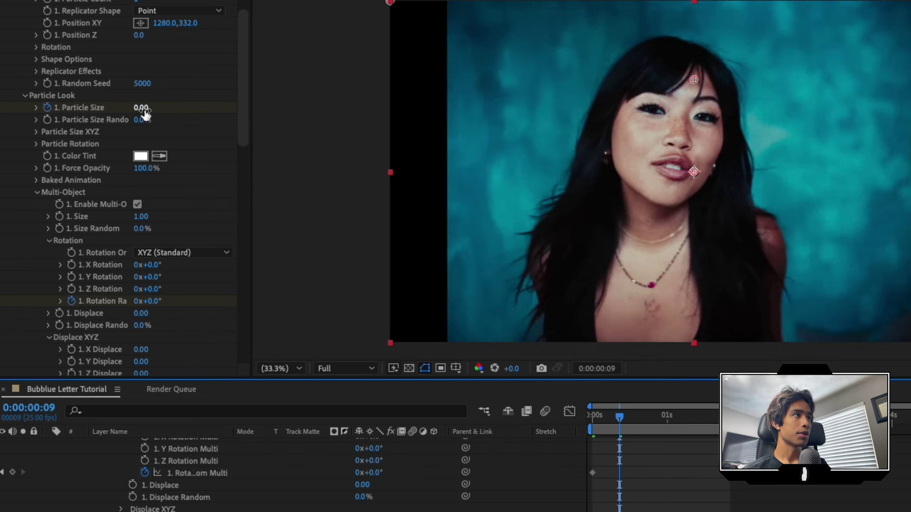
click(142, 108)
text(10)
key(Return)
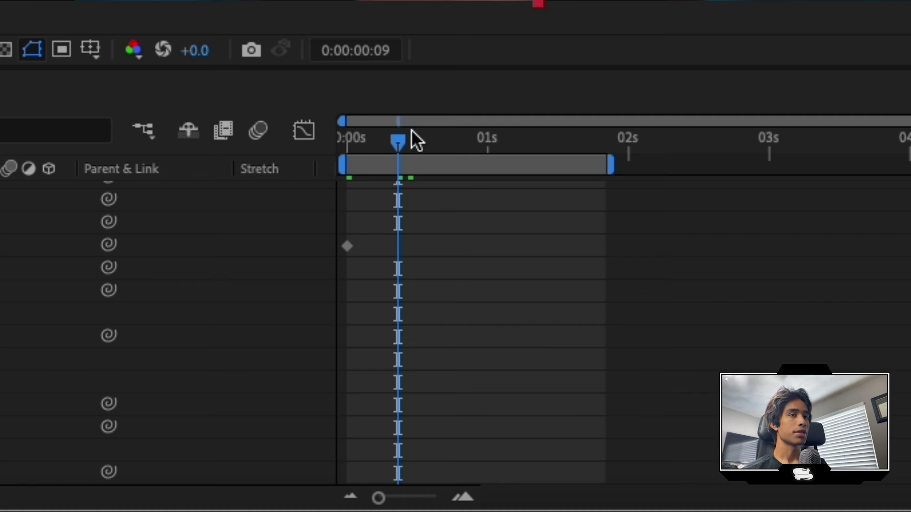
Keyframe Multi-Object Rotation Random at 76° on 0:00:01:21 and at -92° on 0:00:00:00.
drag(407, 143, 611, 147)
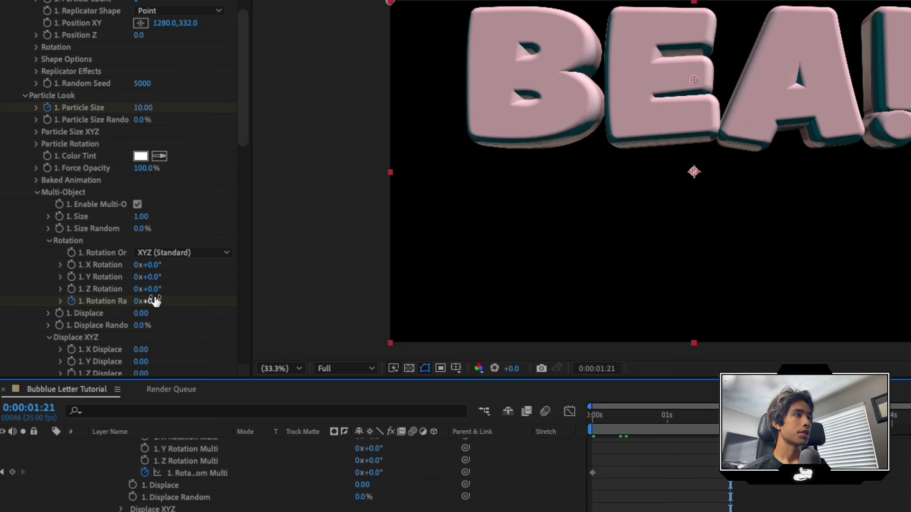
drag(155, 300, 206, 301)
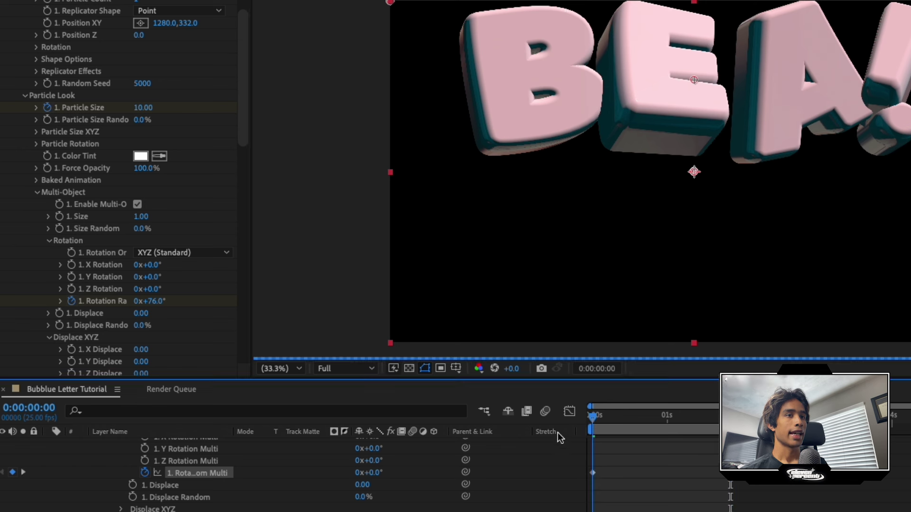
key(Home)
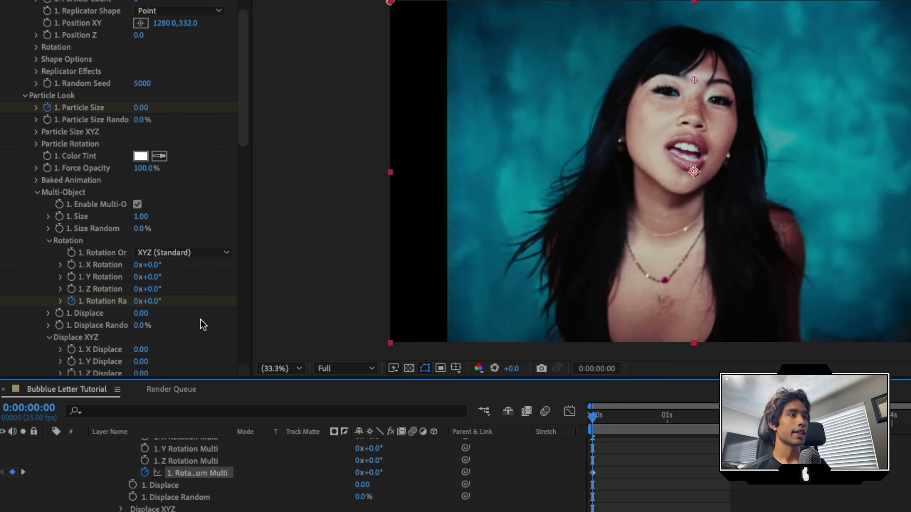
scroll(199, 324, down, 3)
drag(151, 267, 109, 278)
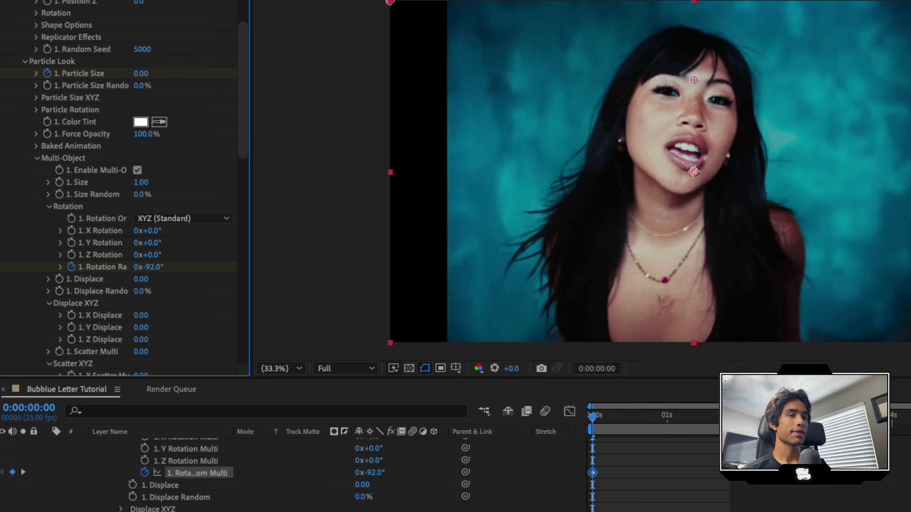
Lower the preview resolution to Quarter and review the letters' size and rotation animation from the start.
drag(596, 423, 613, 417)
click(358, 370)
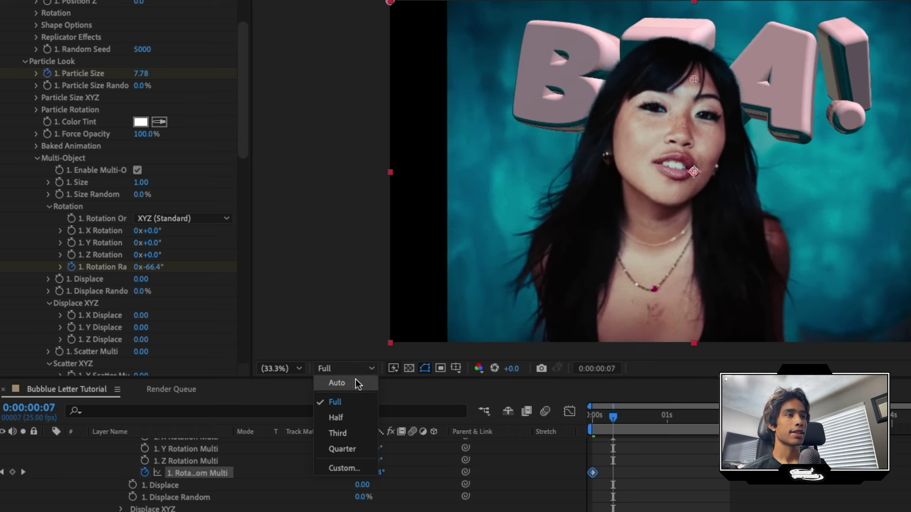
click(344, 449)
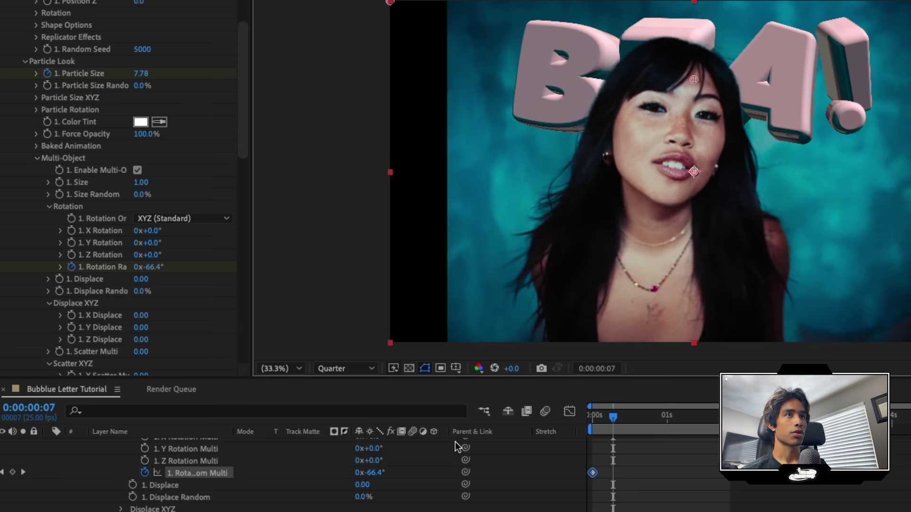
drag(604, 421, 587, 422)
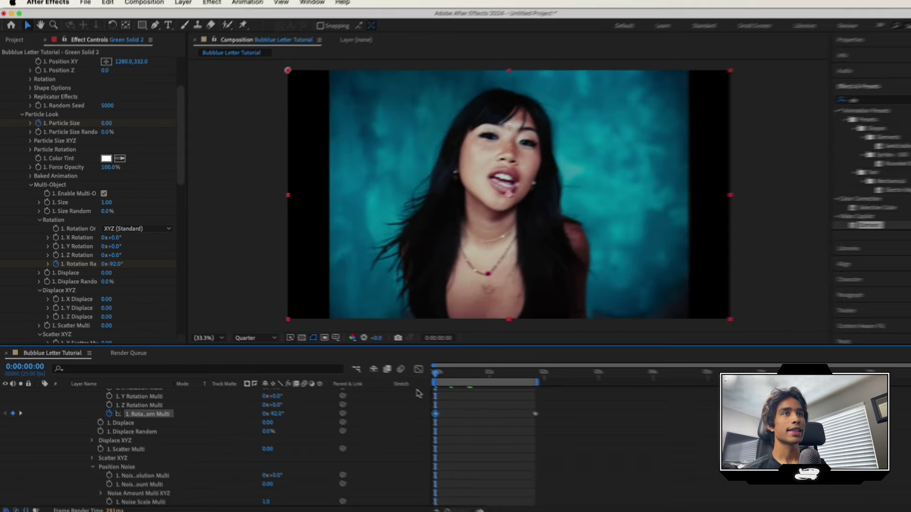
key(space)
key(space)
key(space)
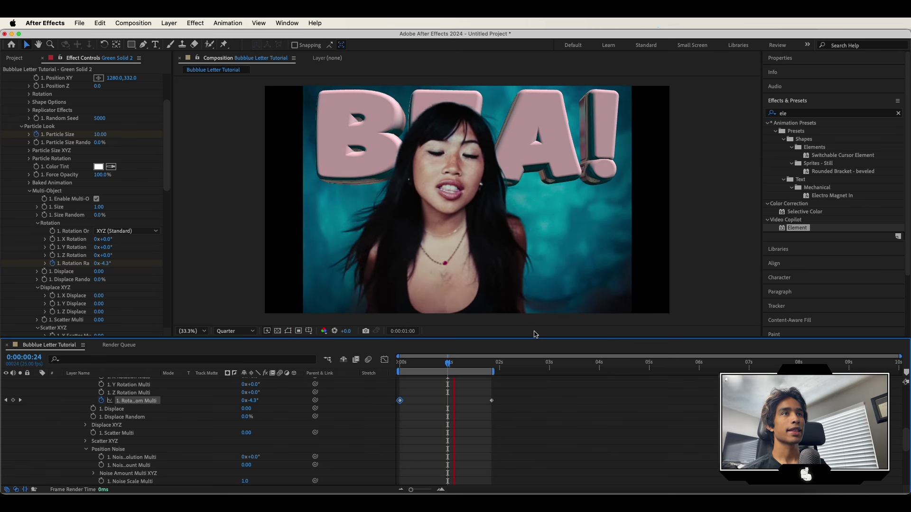
click(451, 363)
drag(451, 363, 372, 382)
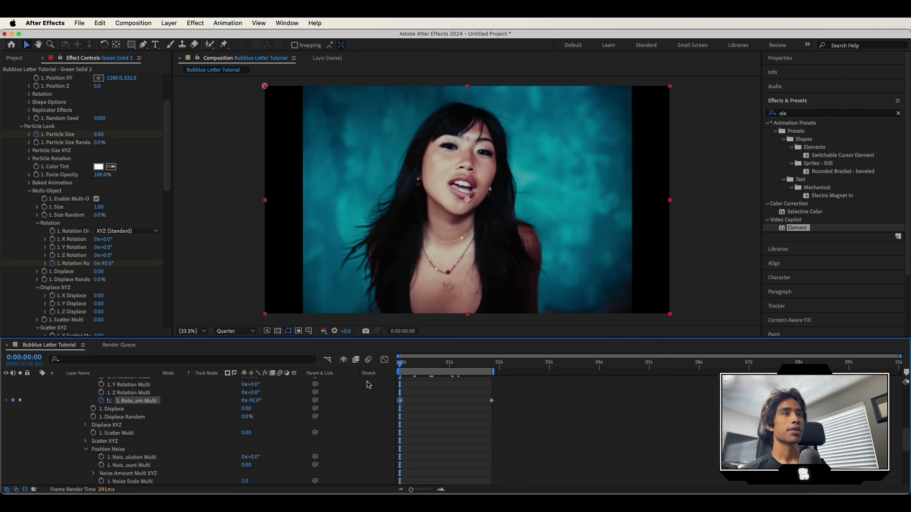
click(407, 365)
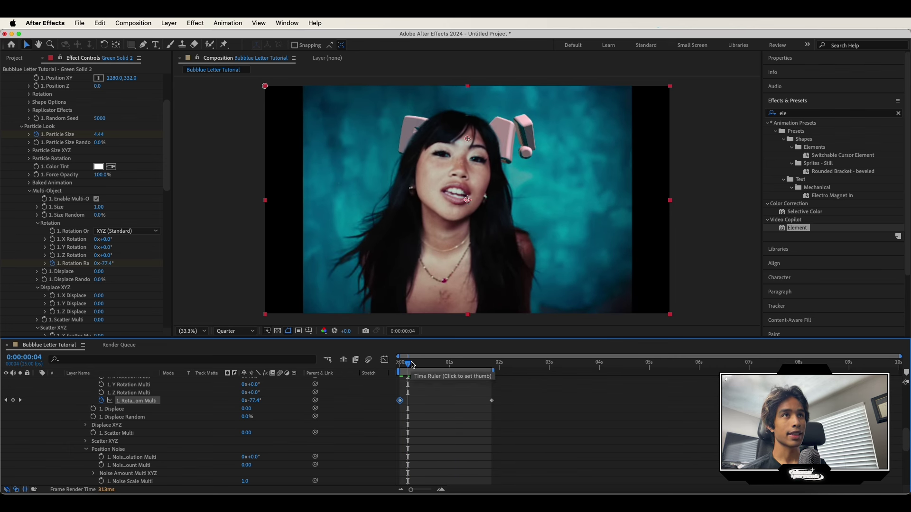
Apply Easy Ease to both Rotation Random keyframes, shape the value curve to rise steeply and level off gradually, and preview it.
click(385, 362)
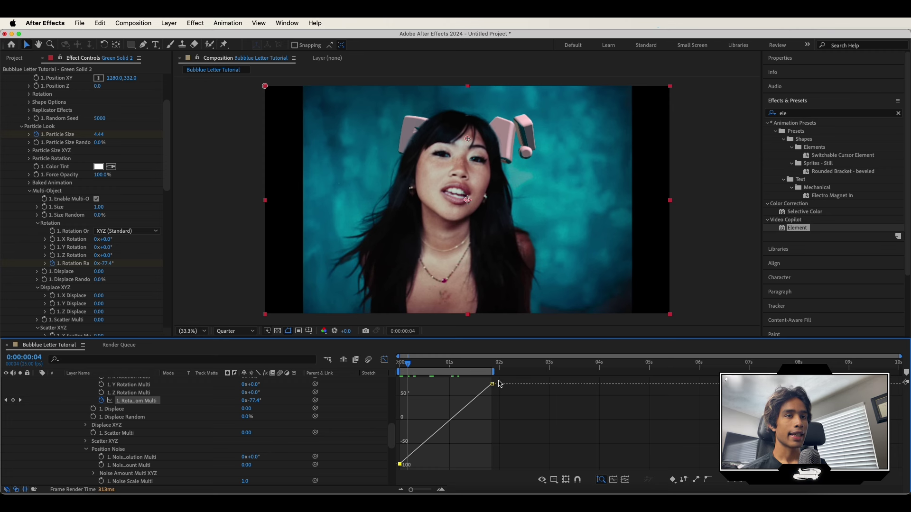
drag(498, 381, 398, 475)
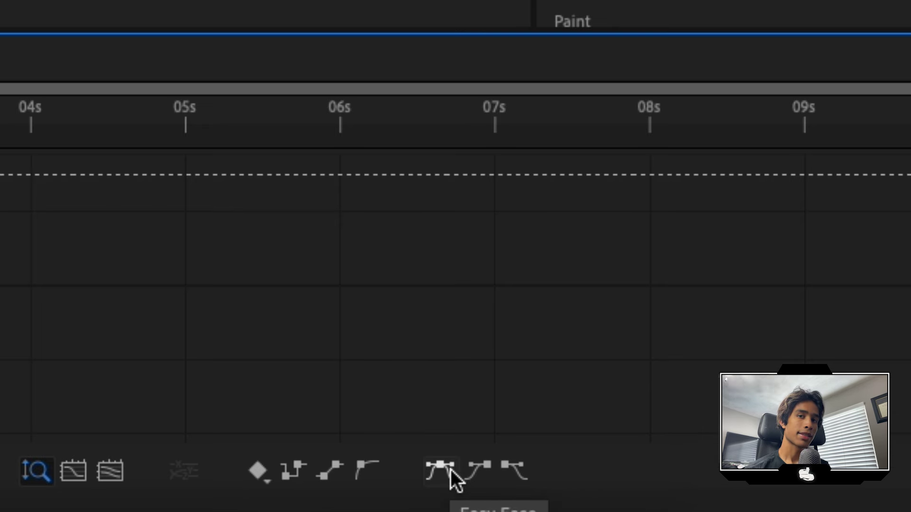
click(449, 469)
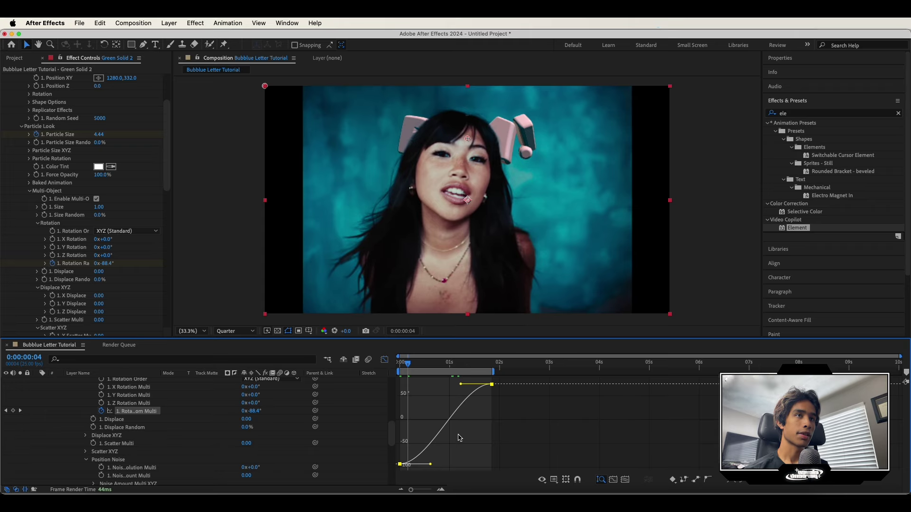
drag(431, 465, 399, 391)
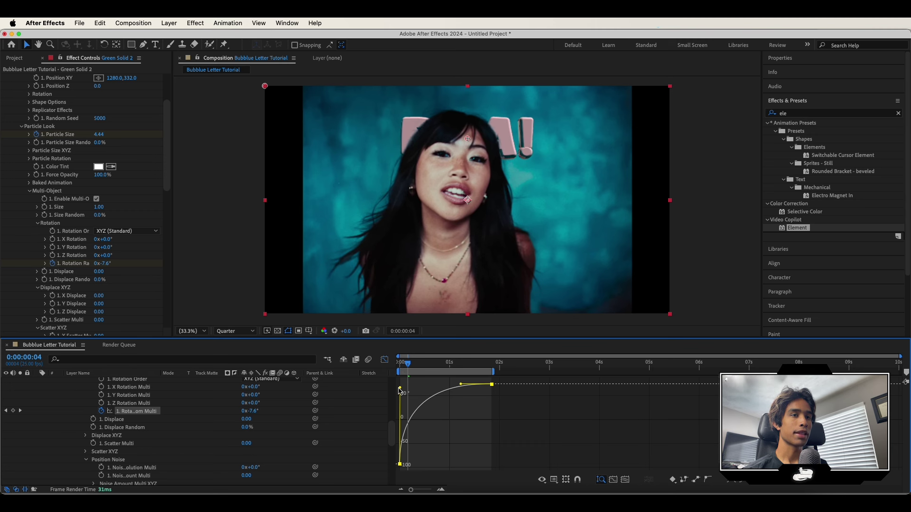
key(space)
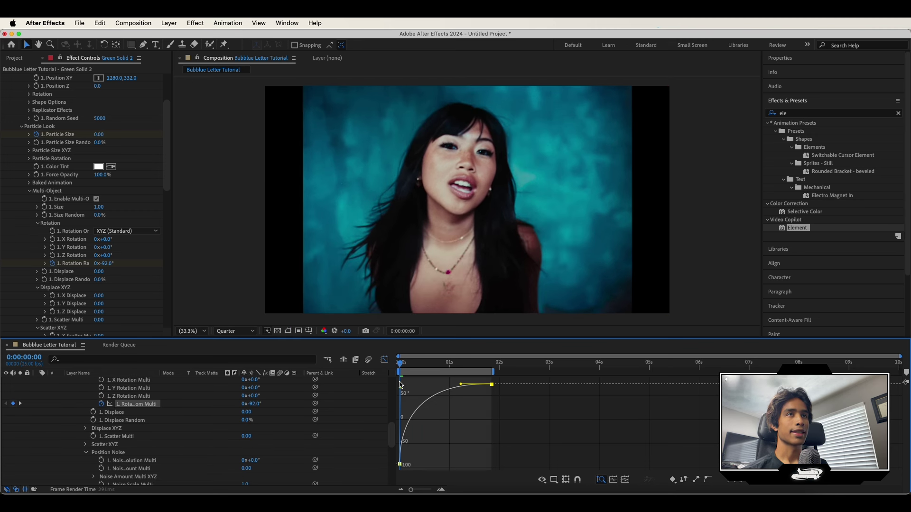
key(space)
Apply Easy Ease to both Particle Size keyframes, shape the value curve for a fast start and slow finish, and preview it.
scroll(283, 413, up, 3)
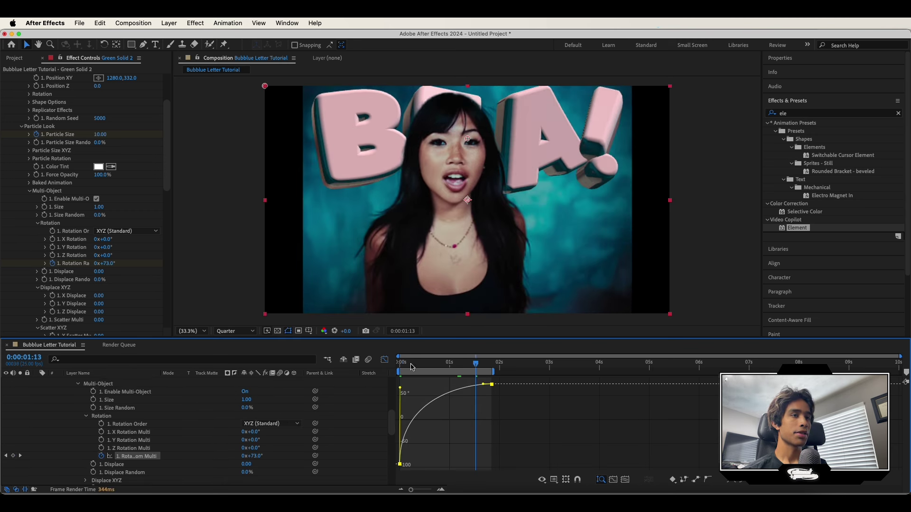
scroll(167, 444, up, 5)
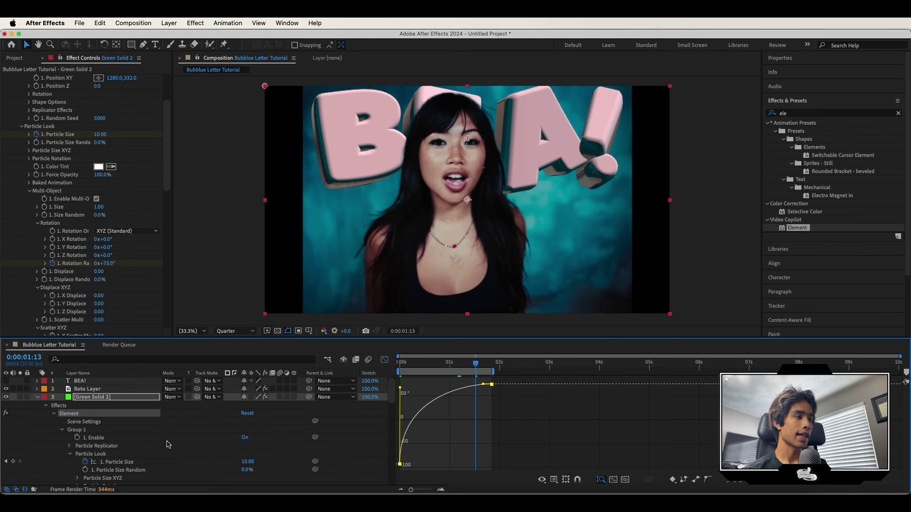
click(122, 463)
drag(460, 366, 382, 387)
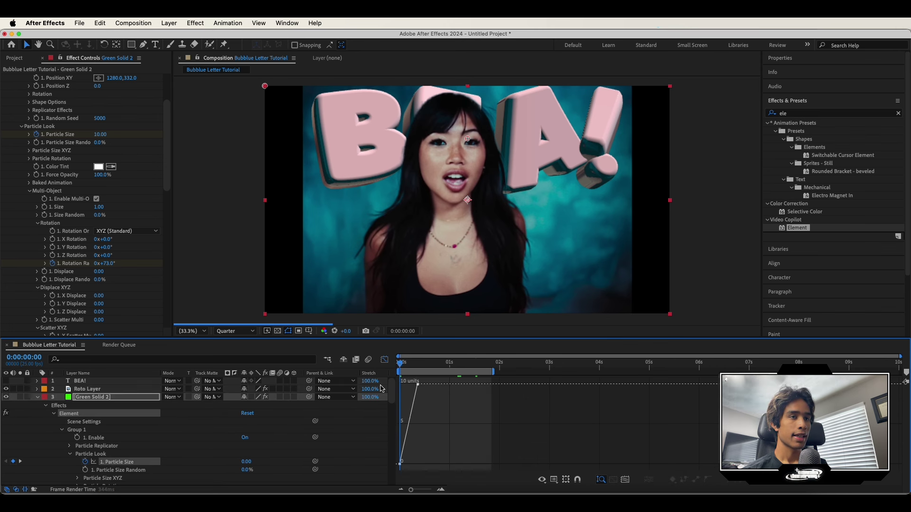
key(=)
drag(447, 381, 396, 468)
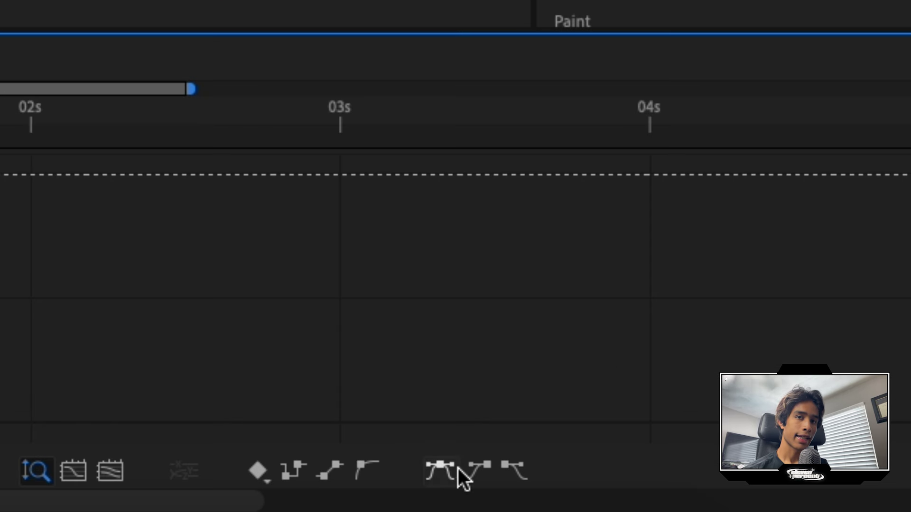
click(569, 475)
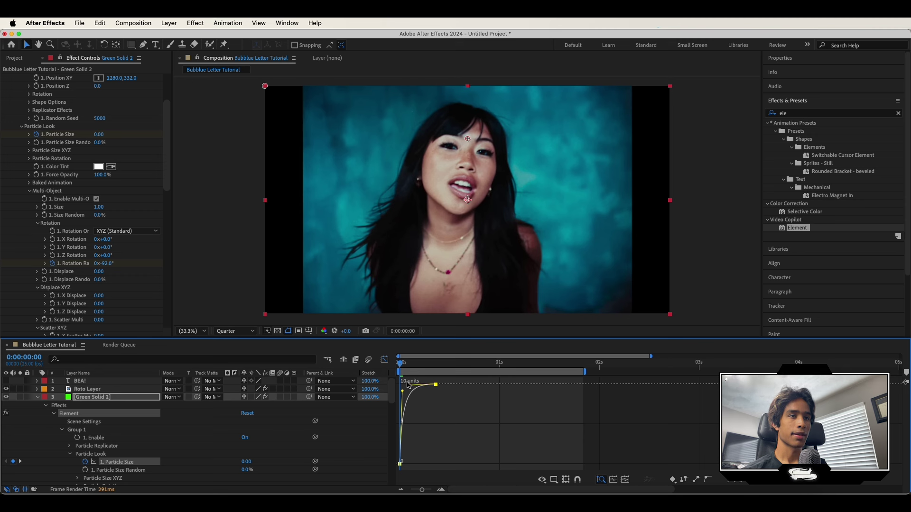
key(space)
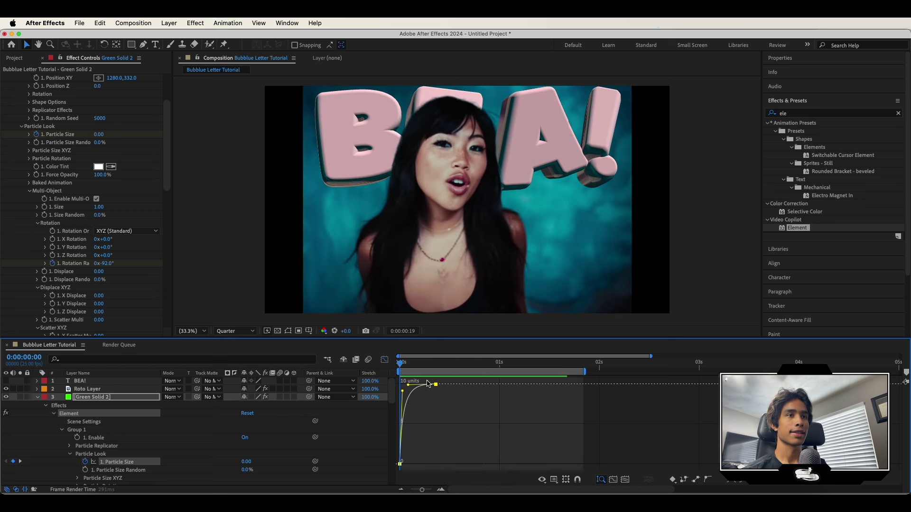
key(space)
Move the ending Particle Size keyframe to about 0.7 s, readjust the starting handle of its curve, and preview the animation.
drag(437, 388, 465, 389)
drag(405, 383, 400, 409)
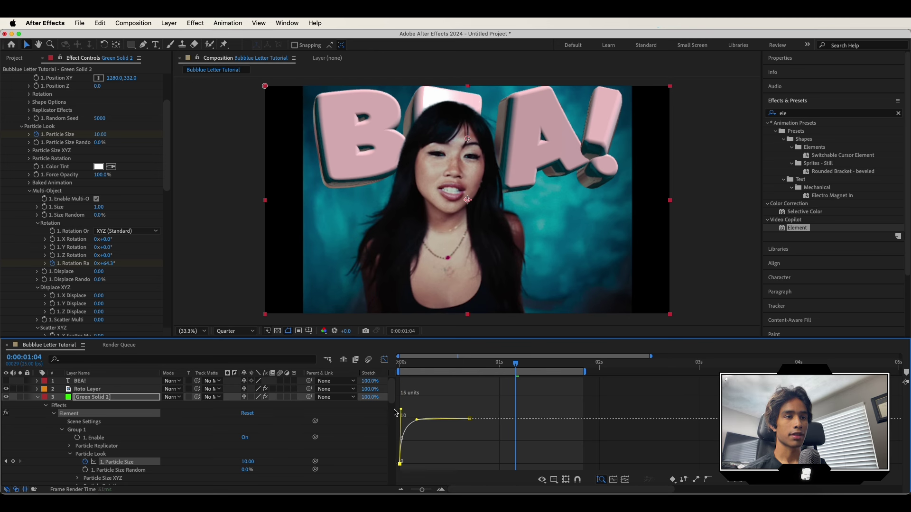
key(space)
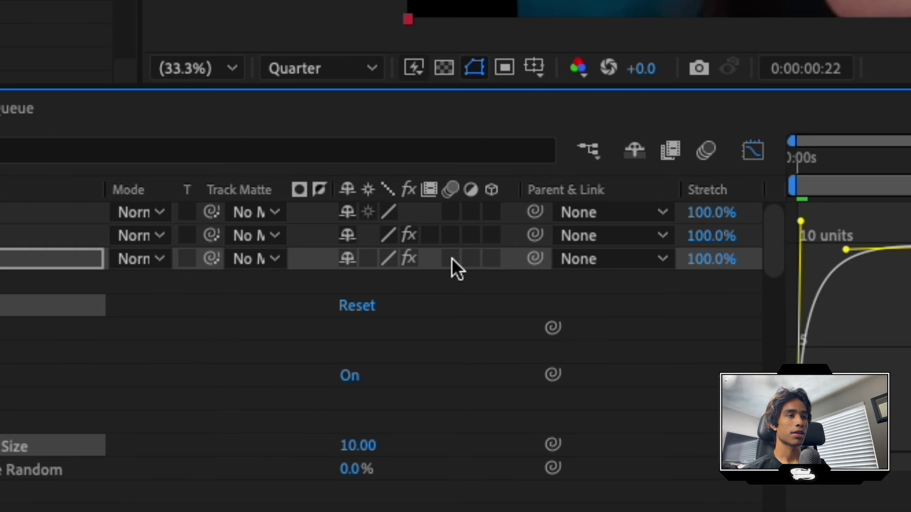
Enable motion blur for Green Solid 2 and the composition, and check the letters at 0:00:00:08.
click(451, 258)
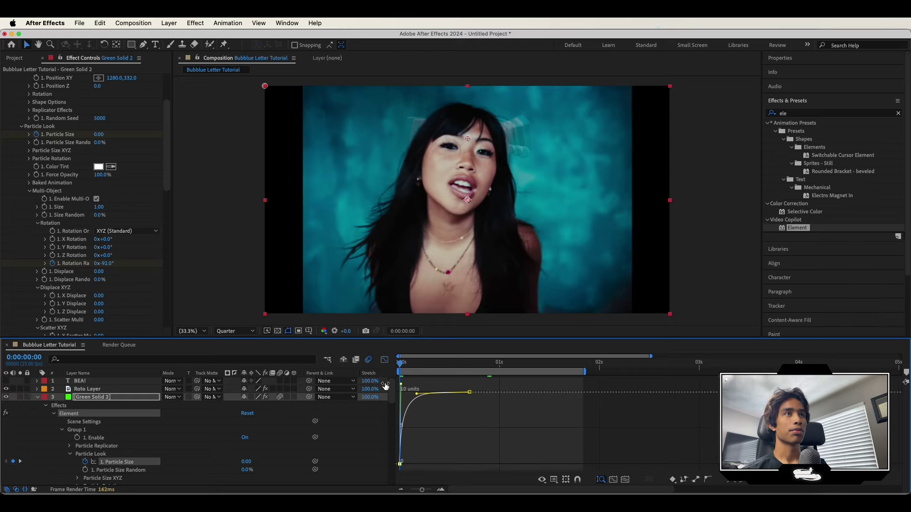
click(416, 371)
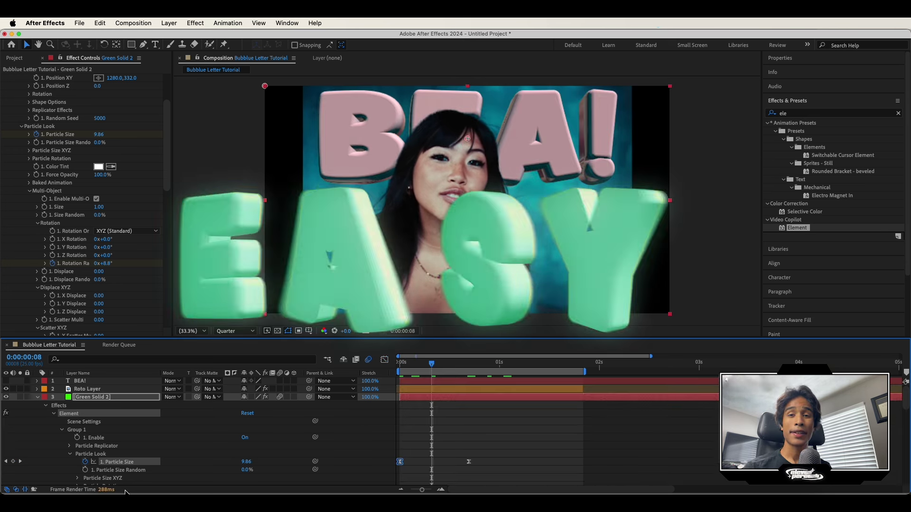
Switch to Finder and preview the chrome and CRT letter clips from the EP Animated Font Pack folder.
click(104, 497)
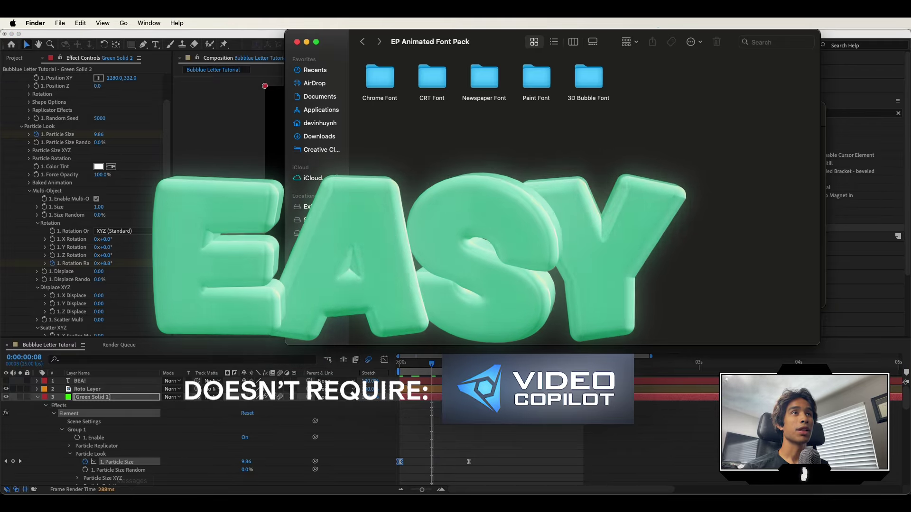
drag(499, 41, 411, 73)
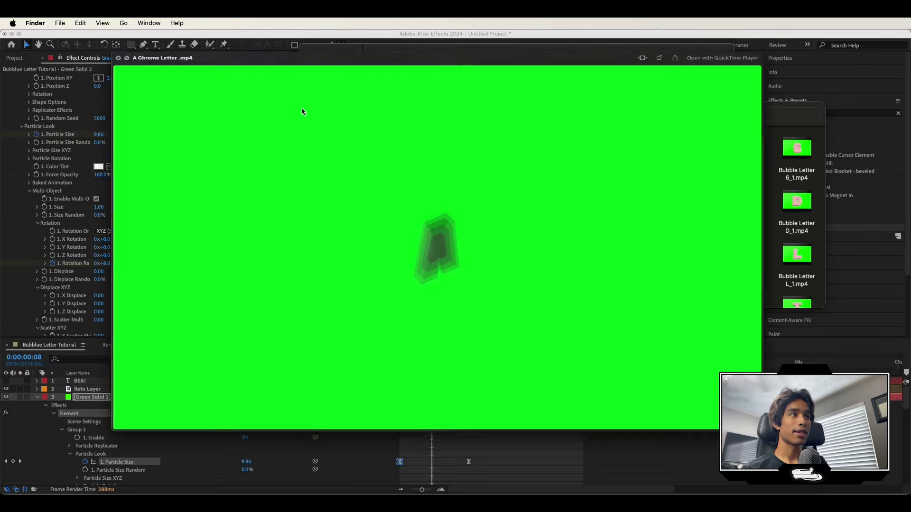
key(Right)
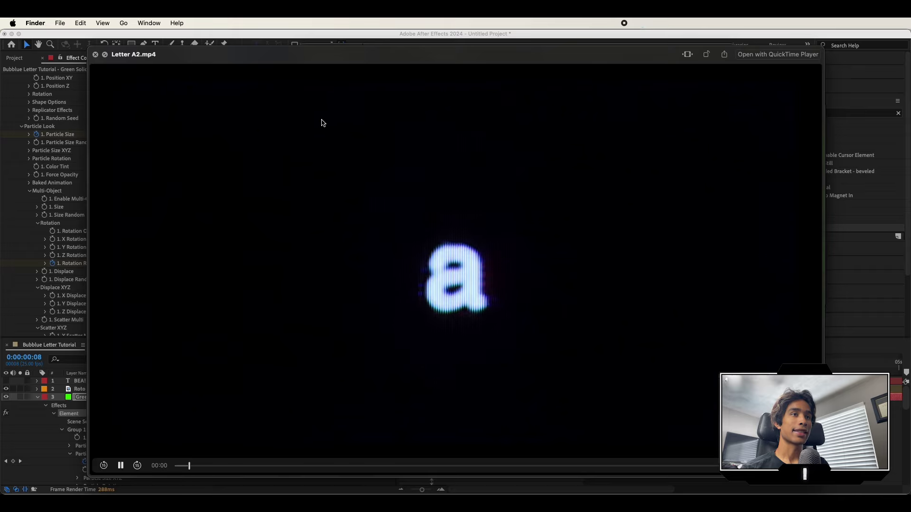
key(Right)
key(Right)
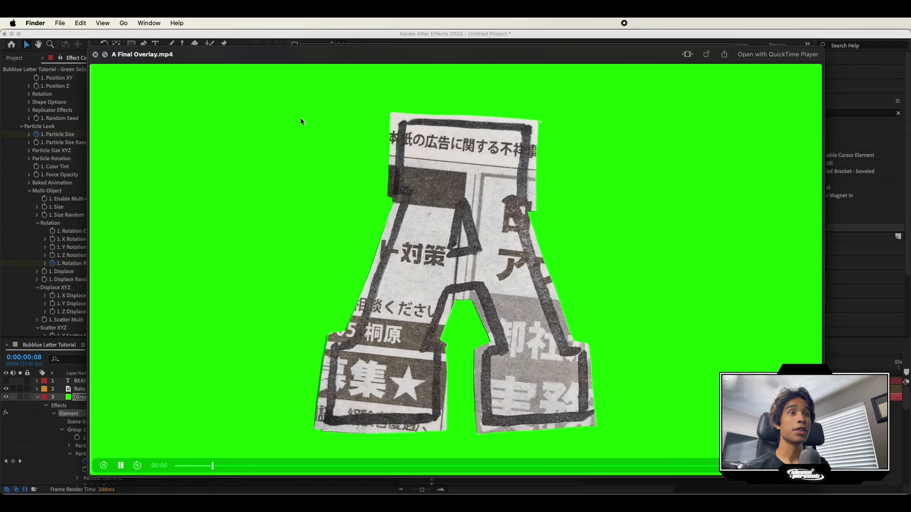
Preview several green-screen letter clips from the 3D Bubble Font folder, including A, B and K.
key(Right)
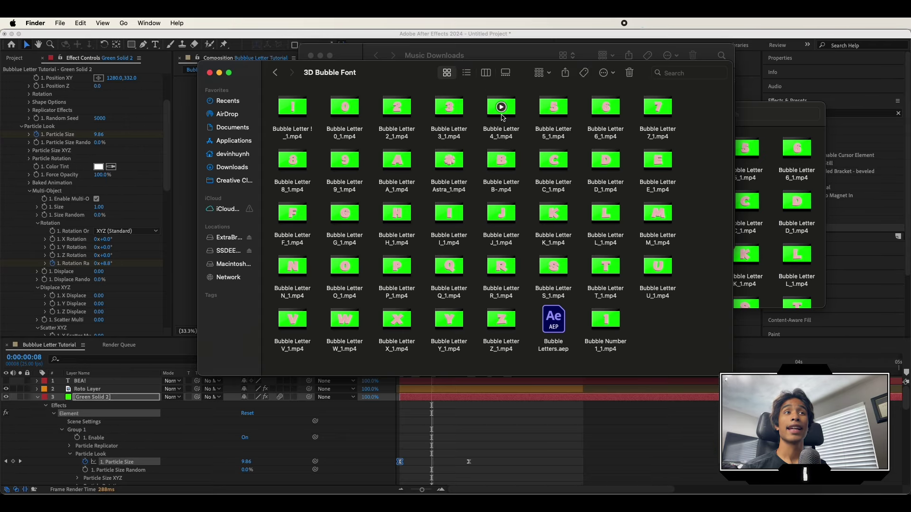
click(389, 164)
key(space)
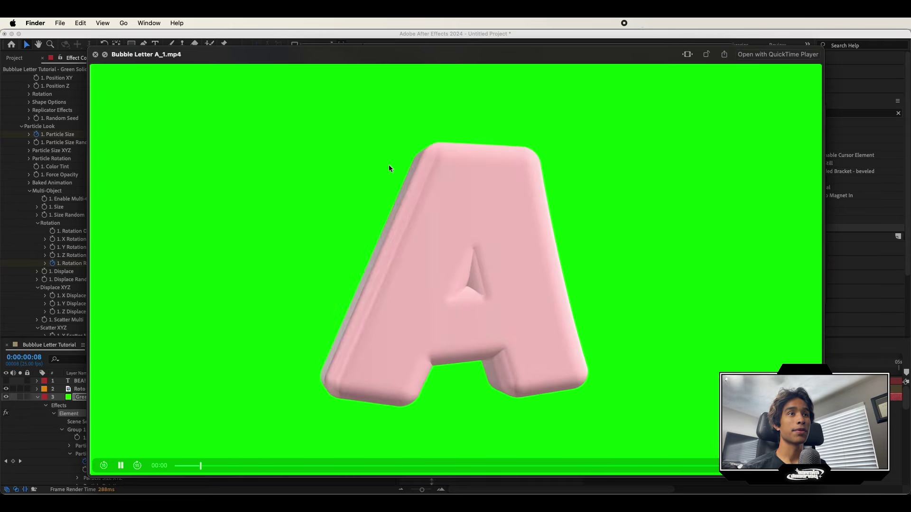
key(Right)
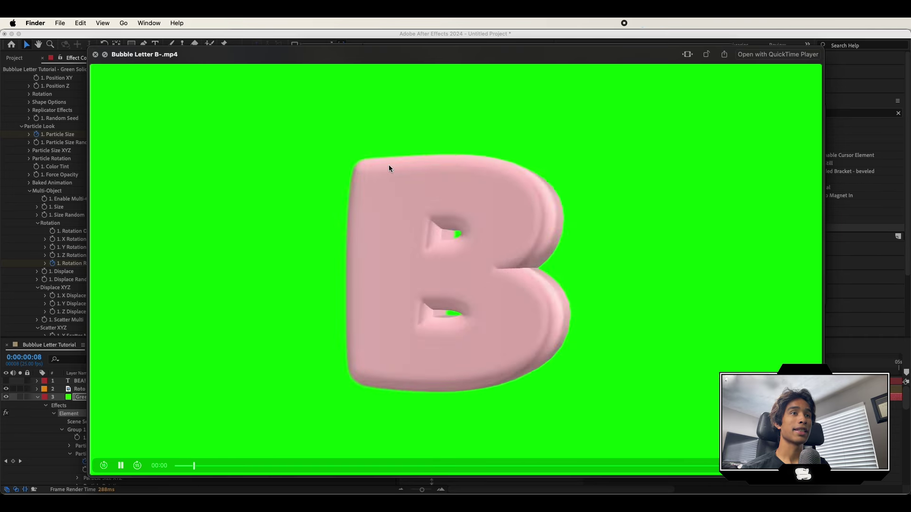
key(Right)
key(Right)
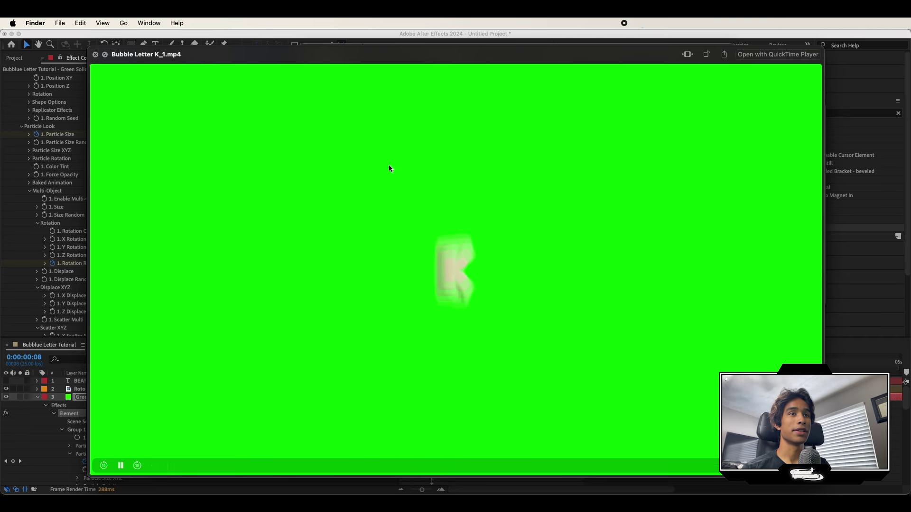
key(space)
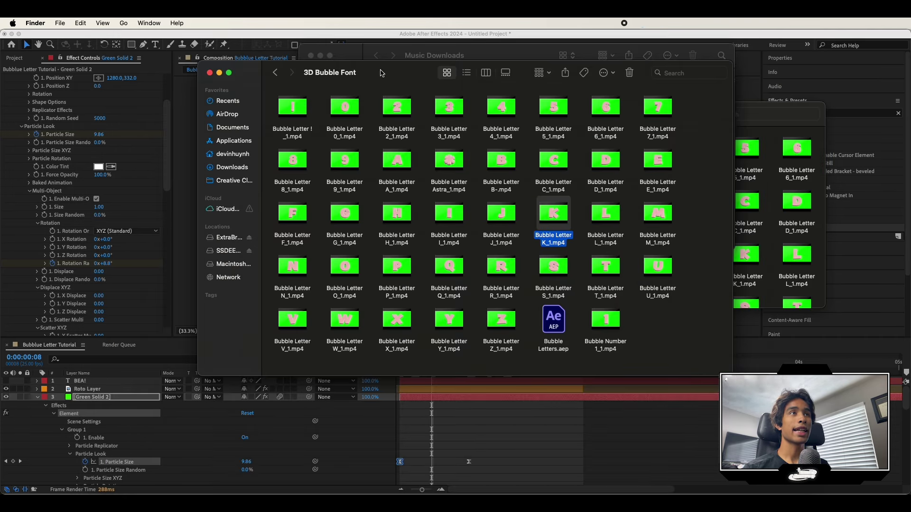
Add the Bubble Letter !, A, B and E clips to the timeline beneath Roto Layer and scale them down together.
drag(382, 73, 517, 64)
click(636, 156)
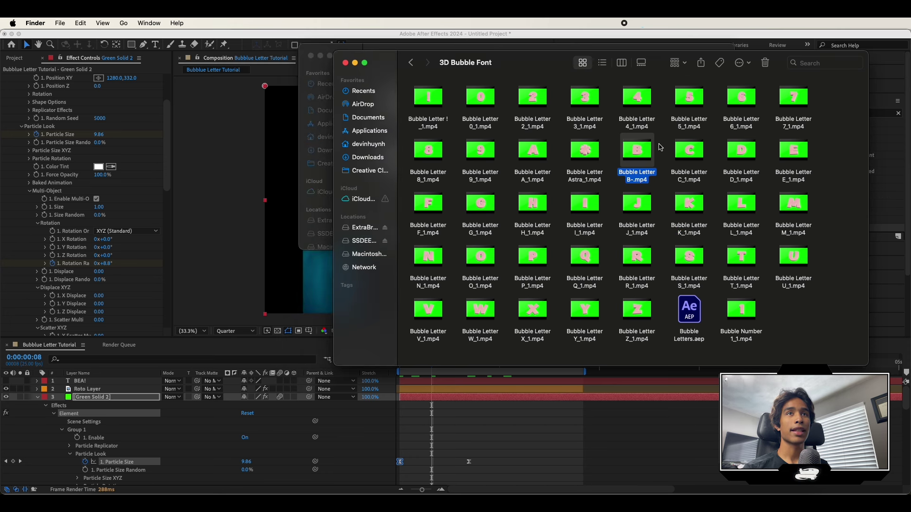
super+click(788, 156)
super+click(540, 155)
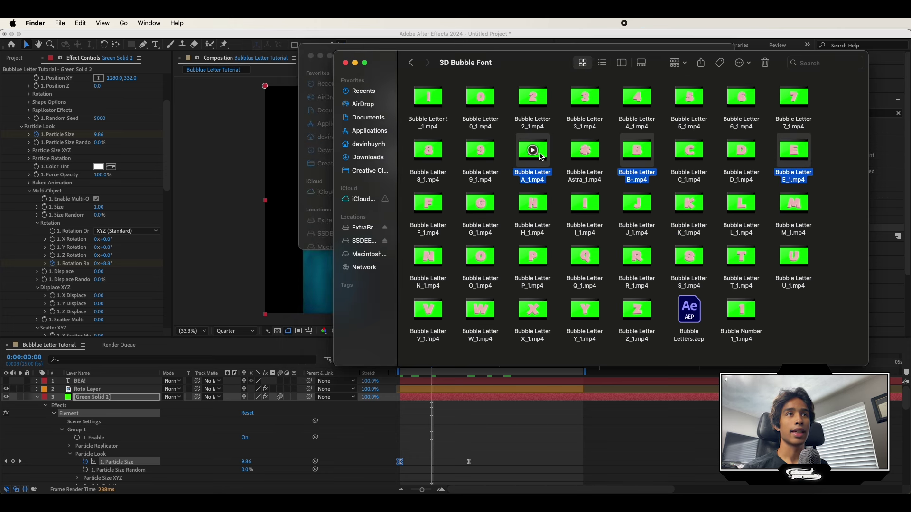
super+click(440, 106)
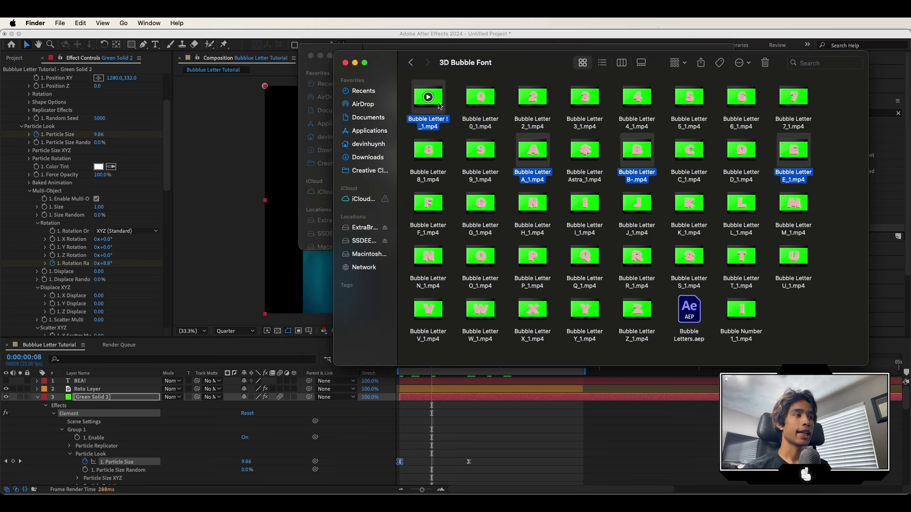
drag(440, 106, 79, 428)
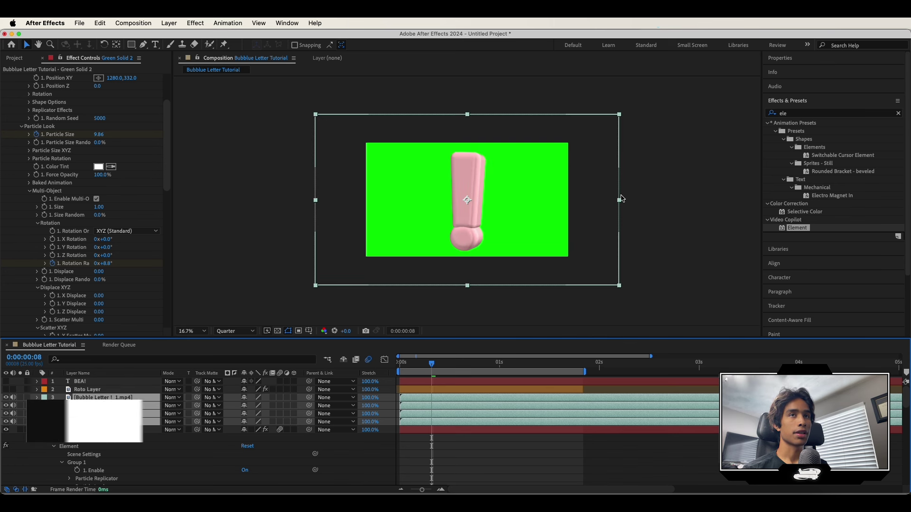
drag(619, 200, 534, 208)
Key out the green background of the exclamation mark clip with Keylight (1.2) and copy the effect to the A, B and E clips.
click(797, 114)
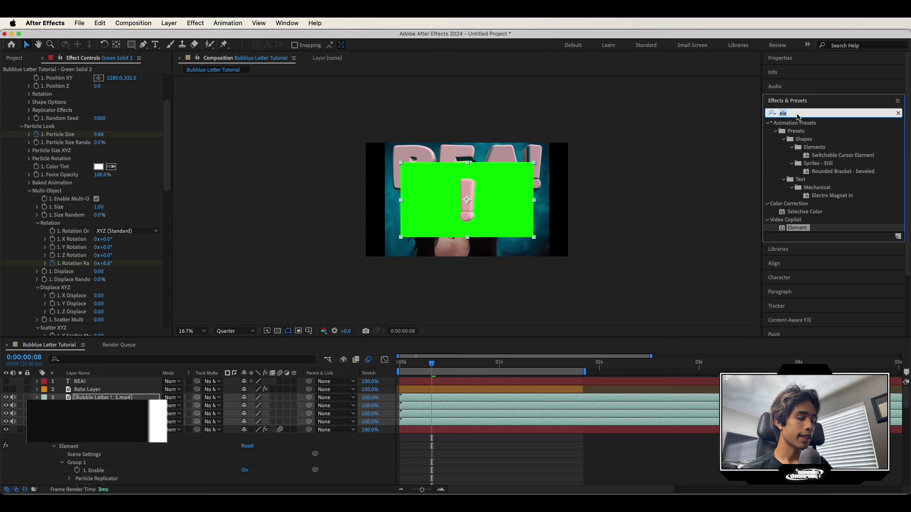
text(keyli)
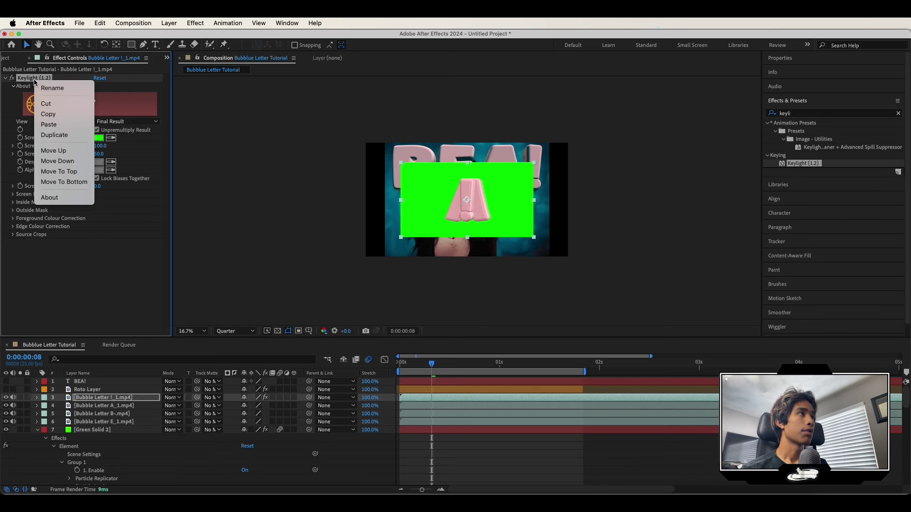
click(54, 118)
click(118, 405)
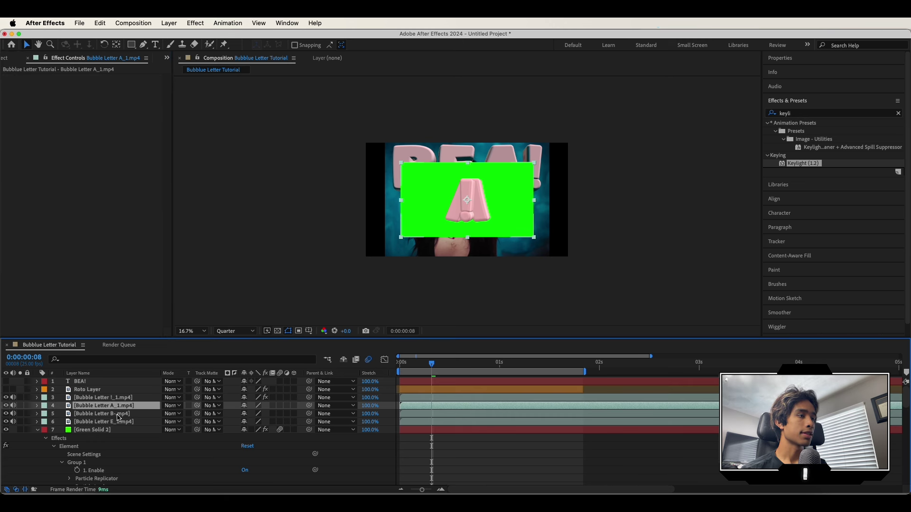
shift+click(119, 421)
scroll(524, 240, up, 4)
scroll(522, 240, down, 1)
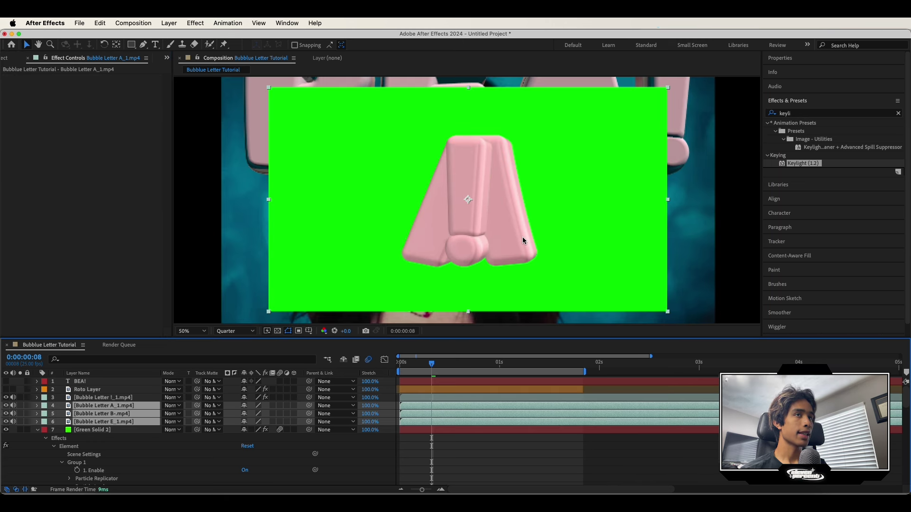
key(super+v)
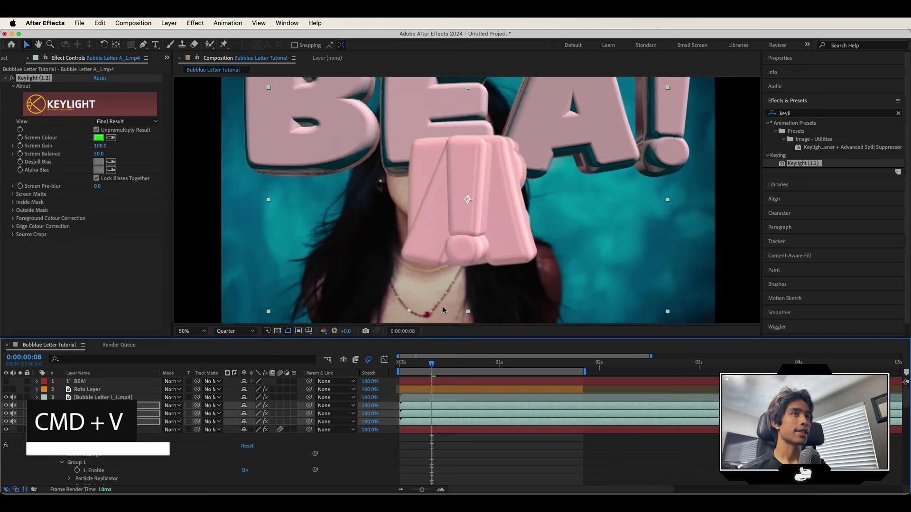
Arrange the four keyed clips in the composition to spell "BEA!", moving the E layer above the B layer.
key(comma)
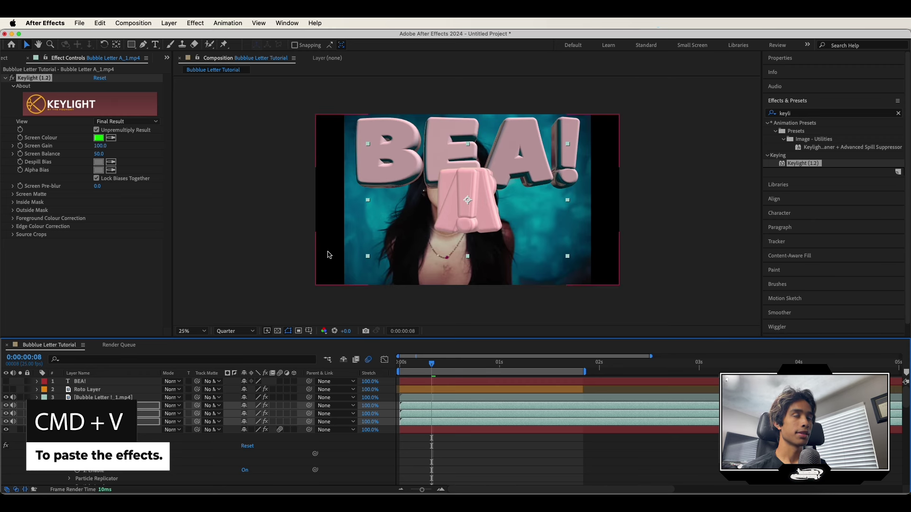
click(467, 208)
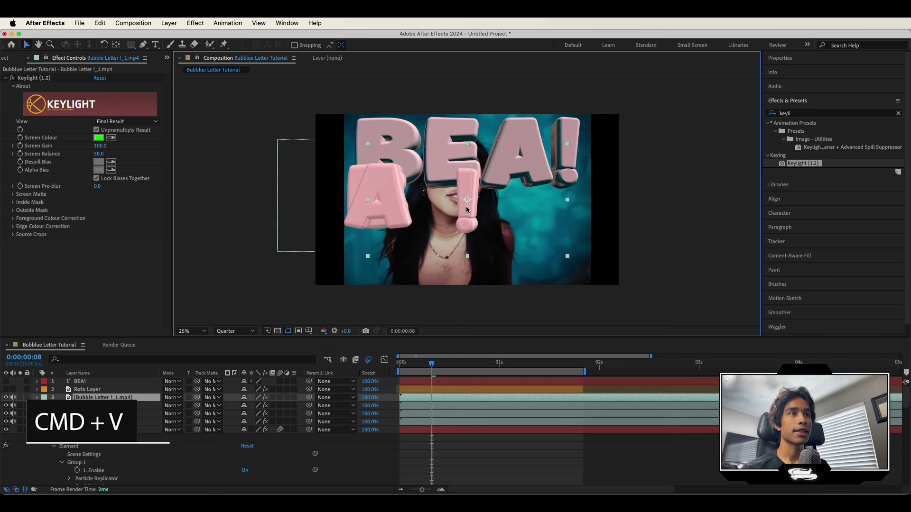
drag(467, 208, 562, 210)
drag(386, 207, 332, 221)
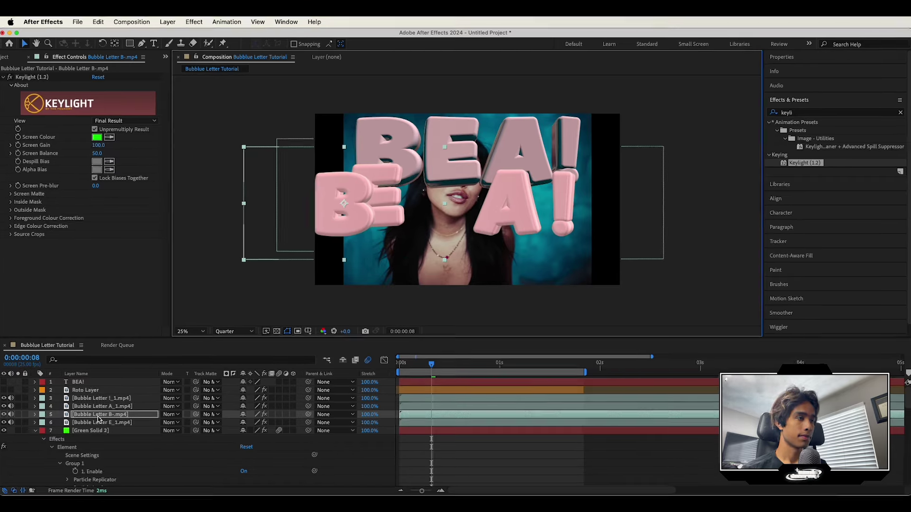
drag(98, 423, 98, 412)
drag(382, 197, 454, 204)
drag(611, 204, 592, 204)
drag(334, 205, 392, 206)
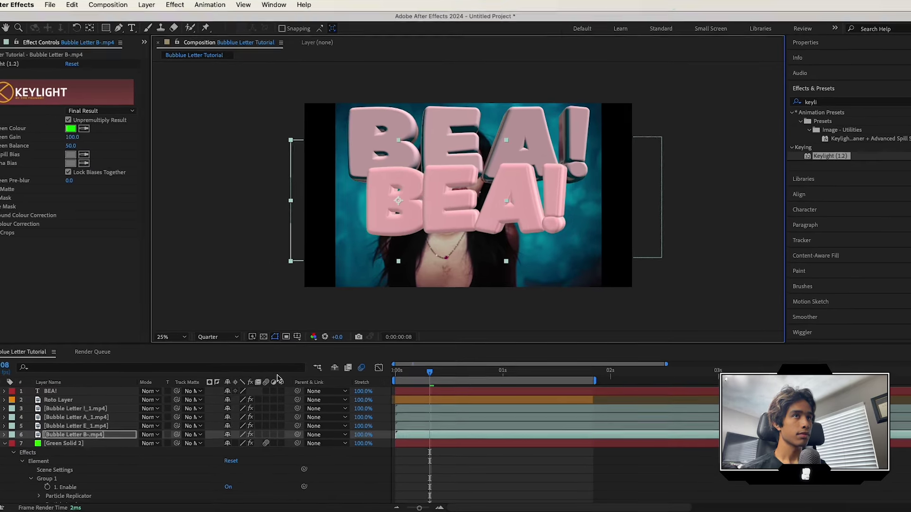
Preview the keyed letters' animation and nudge the pink B slightly away from the E at 0:00:00:16.
key(space)
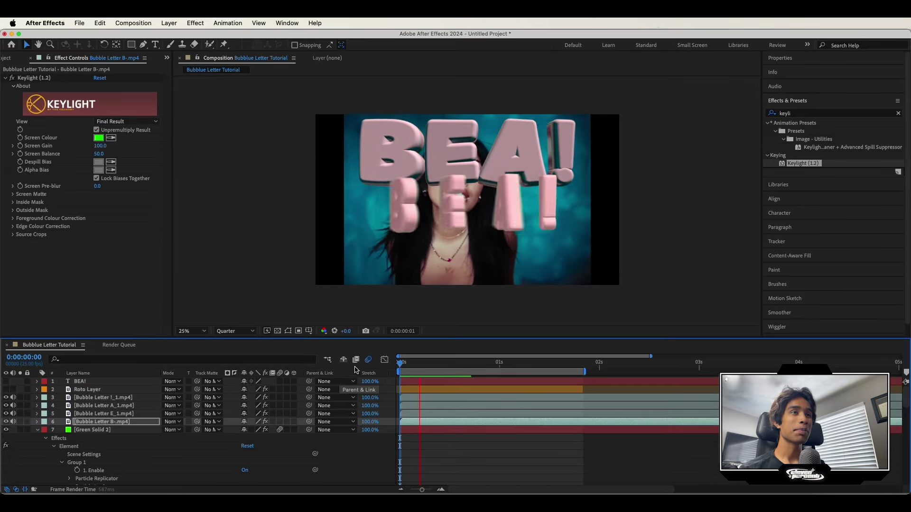
key(space)
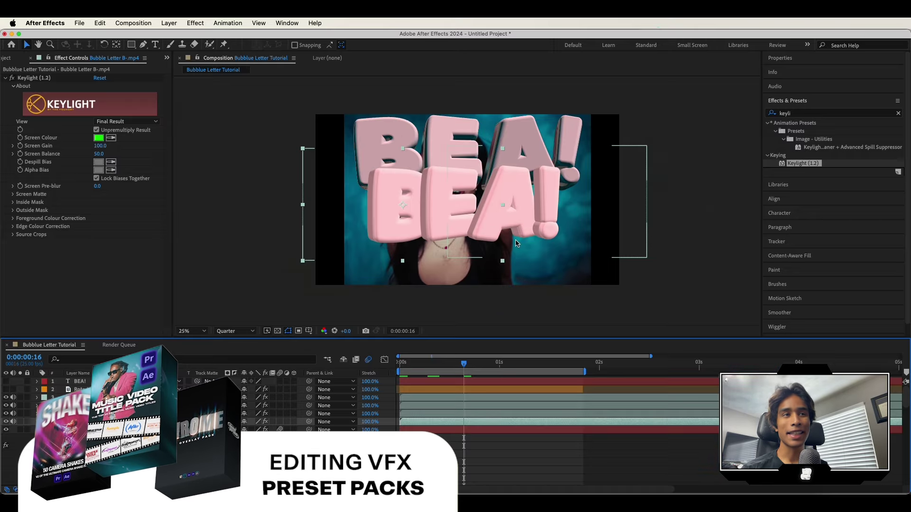
scroll(594, 358, up, 2)
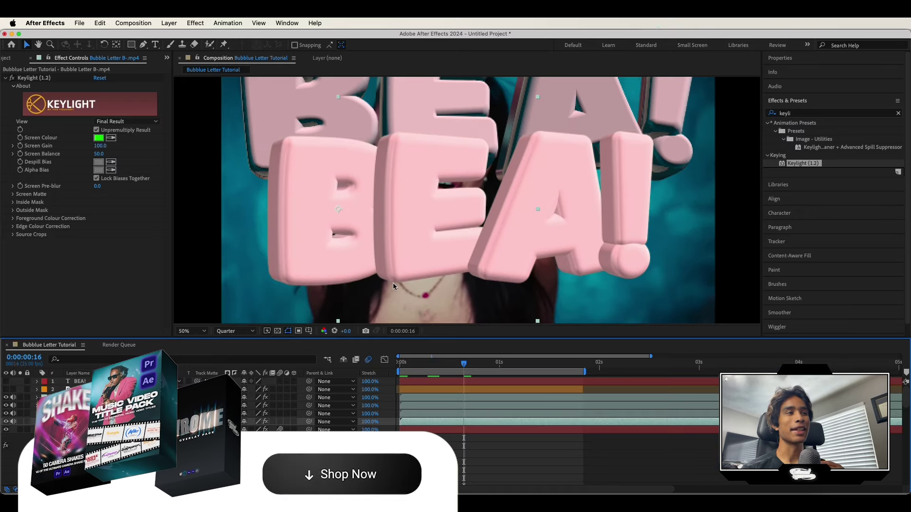
click(193, 331)
click(198, 169)
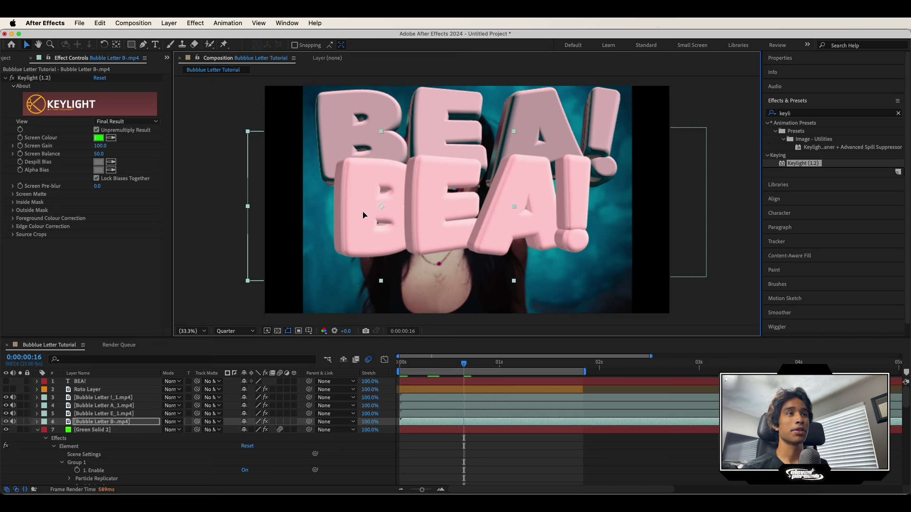
drag(363, 211, 355, 211)
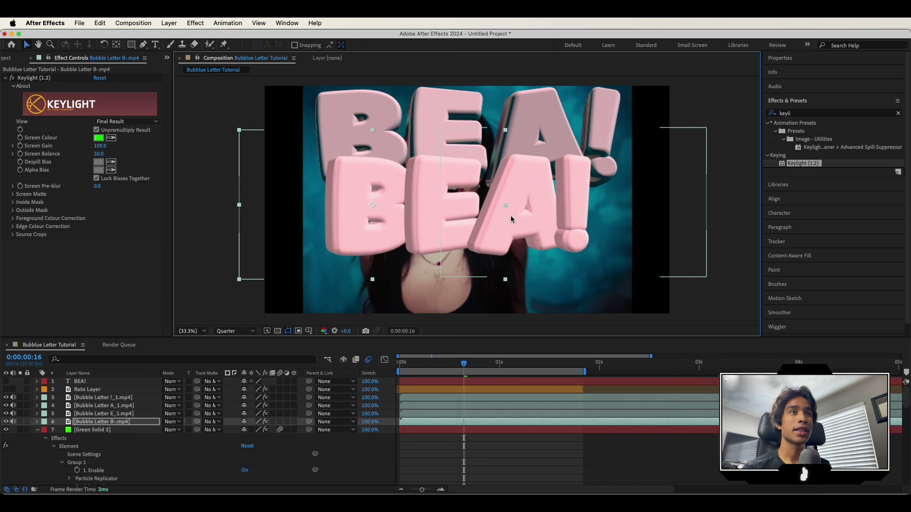
Hide Green Solid 2 and pre-compose the four Bubble Letter clips.
click(103, 398)
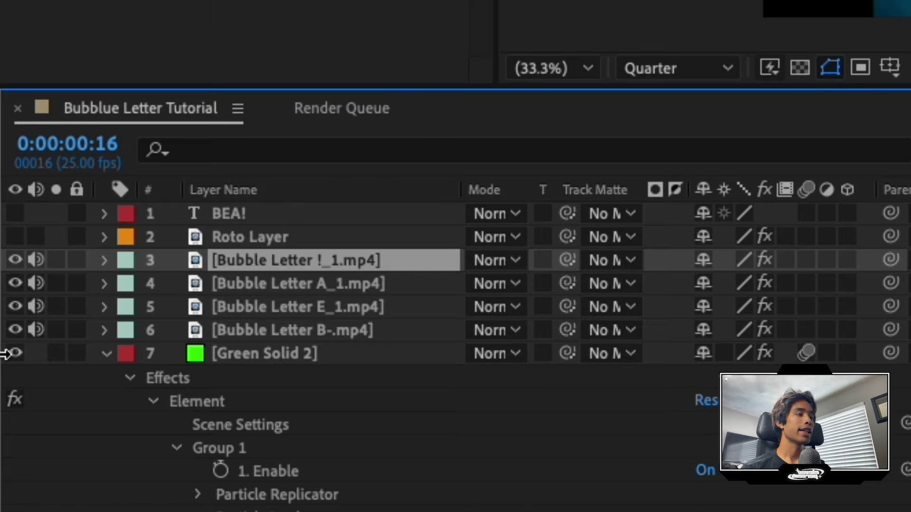
click(13, 354)
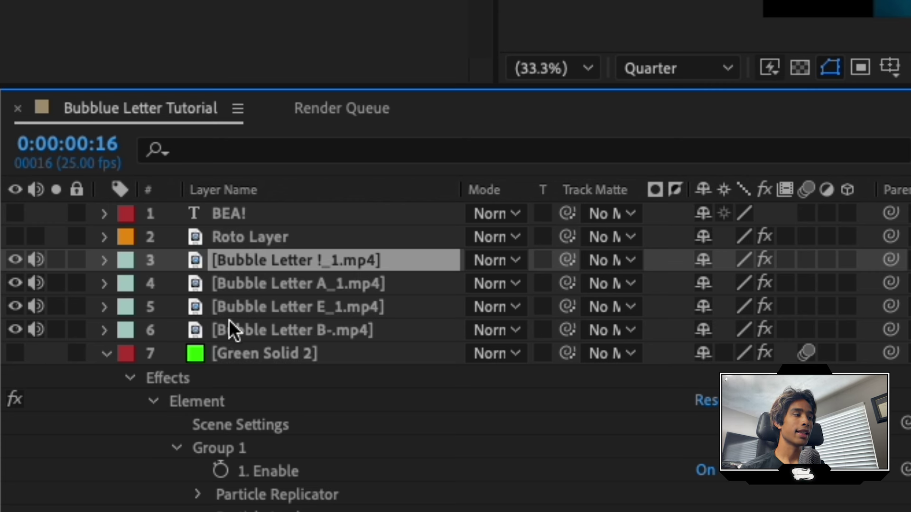
shift+click(283, 324)
right_click(283, 331)
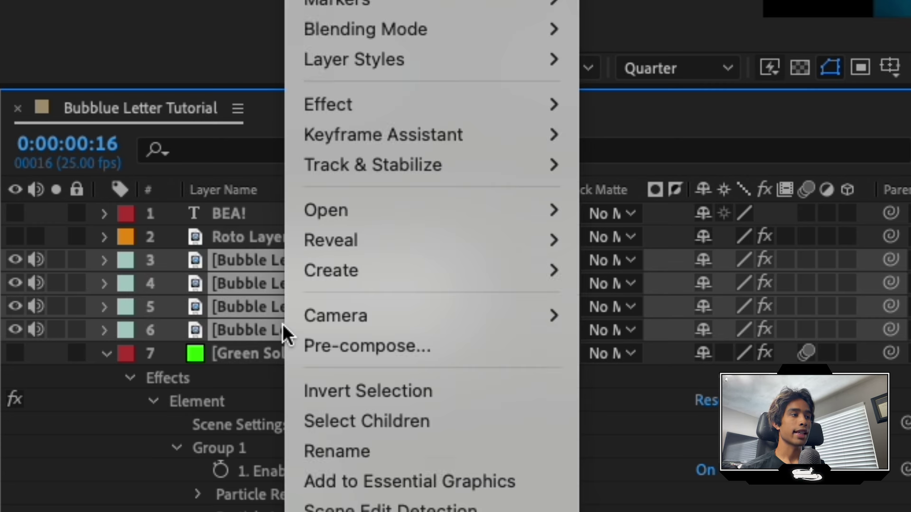
click(325, 345)
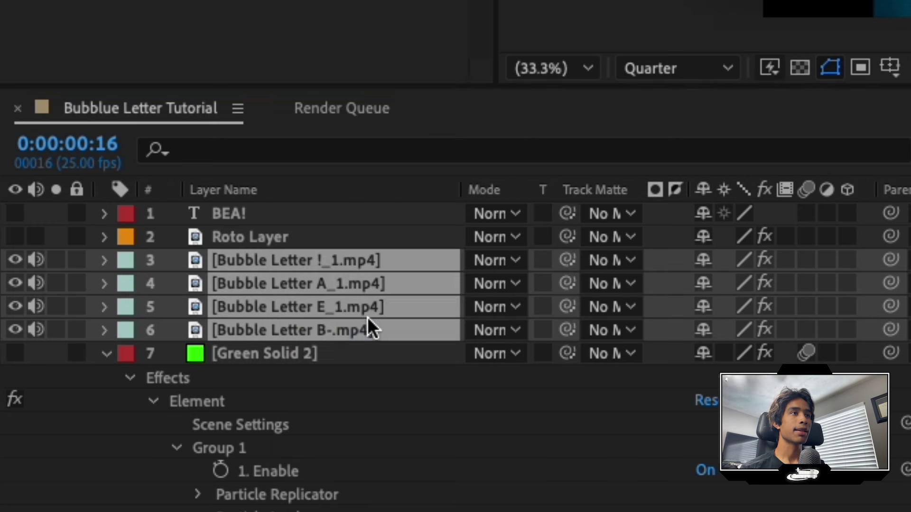
click(146, 274)
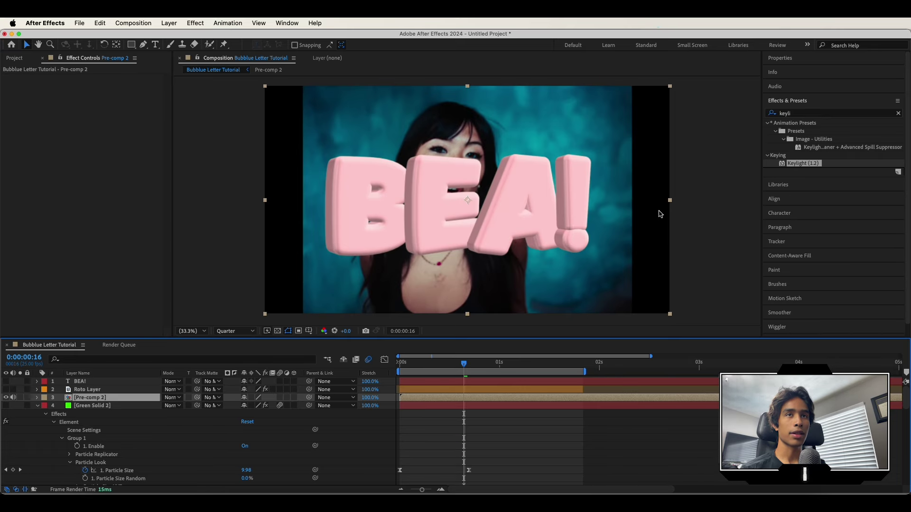
Scale down the letter pre-comp and move it up behind the singer's head, showing Roto Layer in front of it.
drag(670, 200, 573, 199)
drag(506, 209, 512, 182)
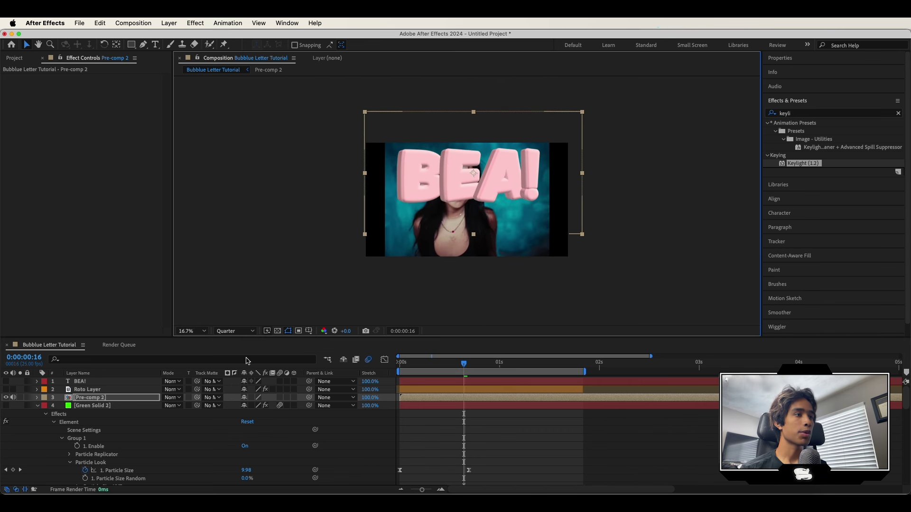
click(6, 390)
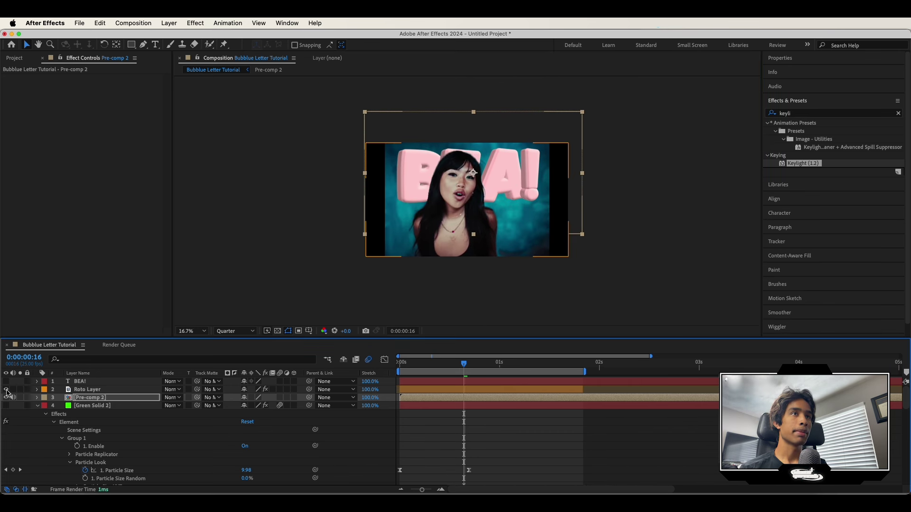
Preview the pre-composed letters behind the singer from the start of the composition.
drag(466, 362, 370, 375)
key(period)
key(period)
key(space)
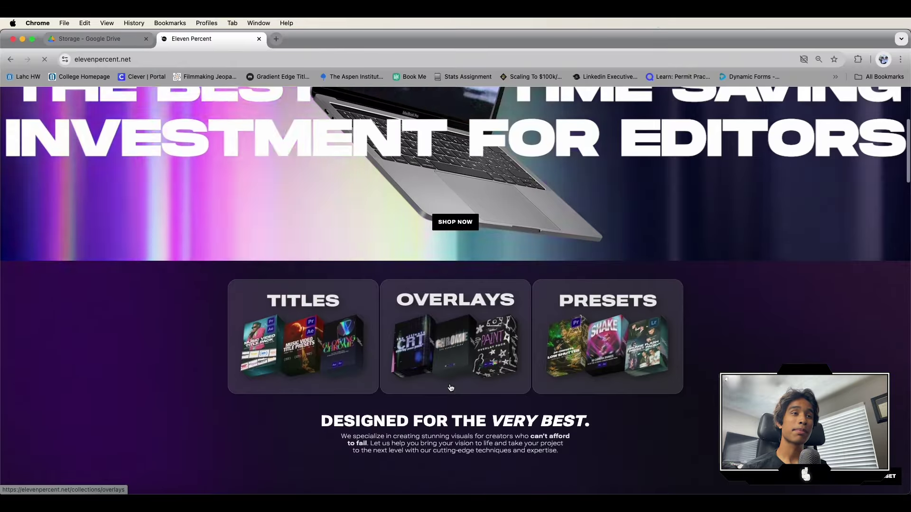
Browse the packs on elevenpercent.net in Chrome, view the Essential Video Texture Overlay Collection page, and switch back to After Effects.
scroll(450, 388, down, 3)
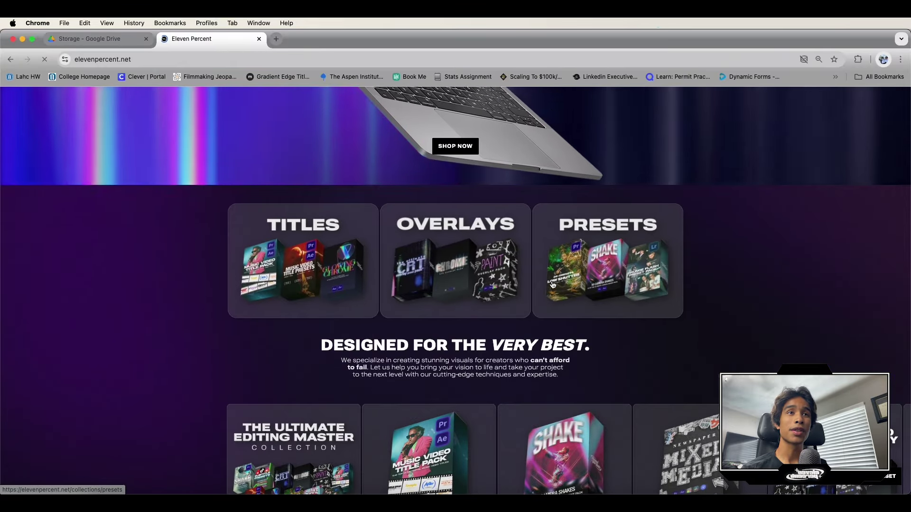
scroll(553, 285, down, 5)
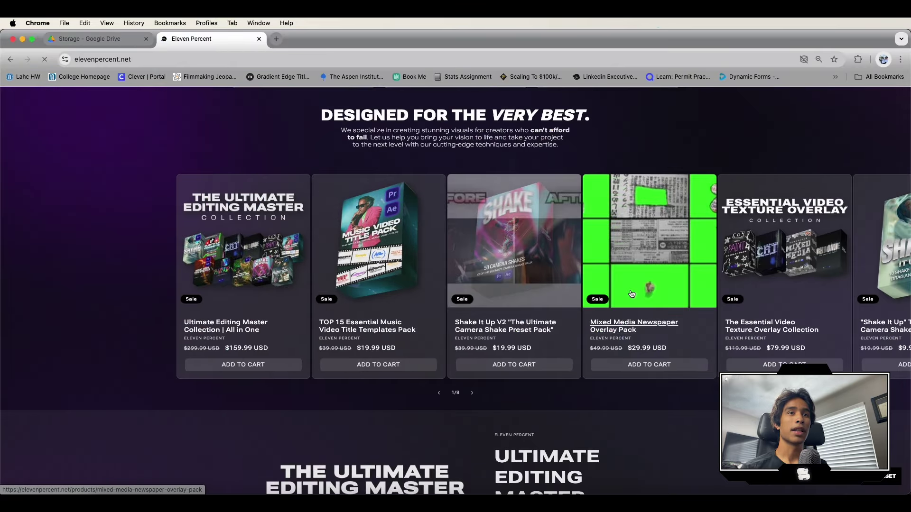
scroll(625, 293, right, 3)
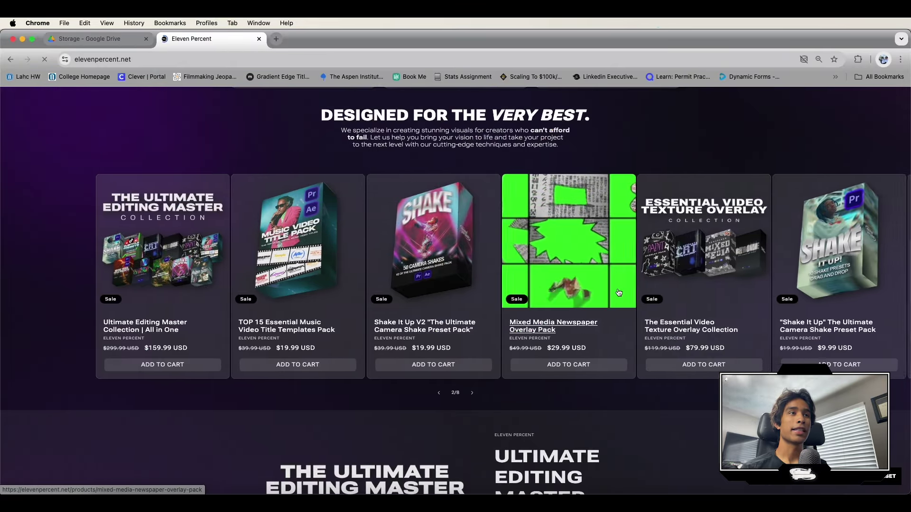
scroll(619, 293, right, 3)
click(619, 293)
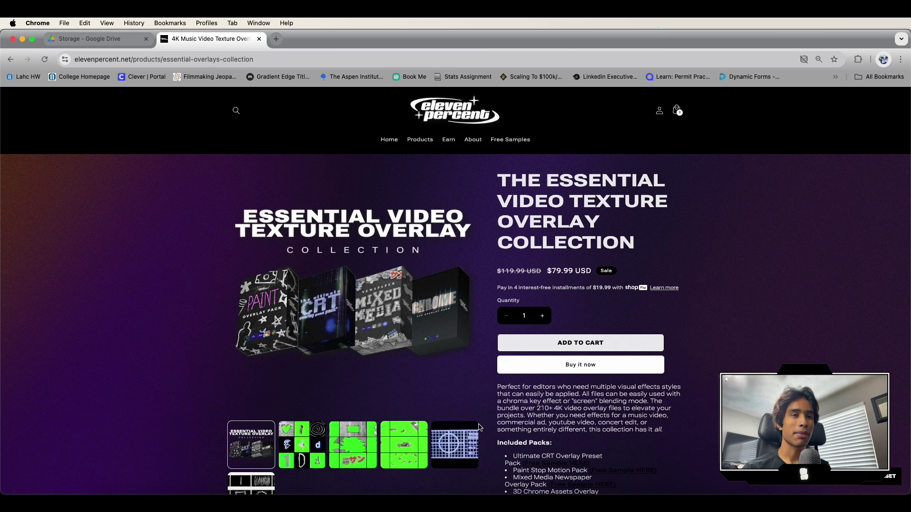
scroll(479, 427, down, 3)
scroll(479, 427, up, 3)
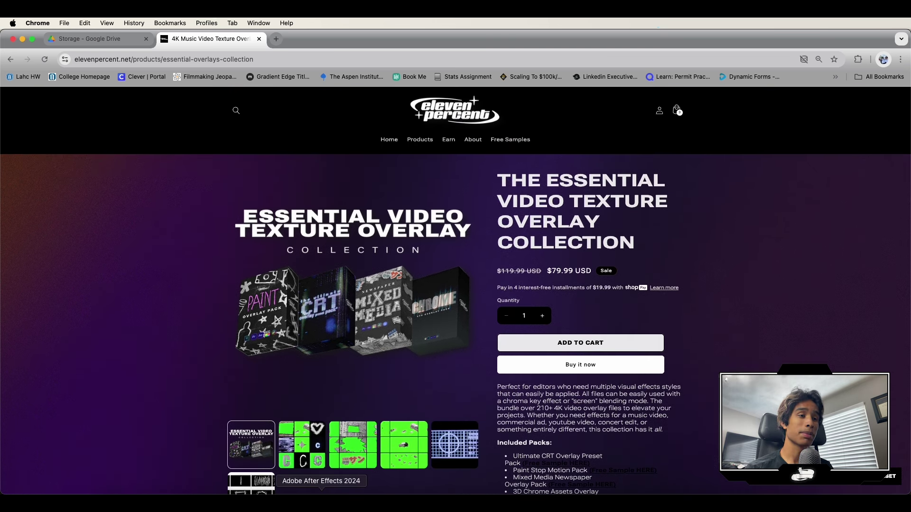
click(321, 494)
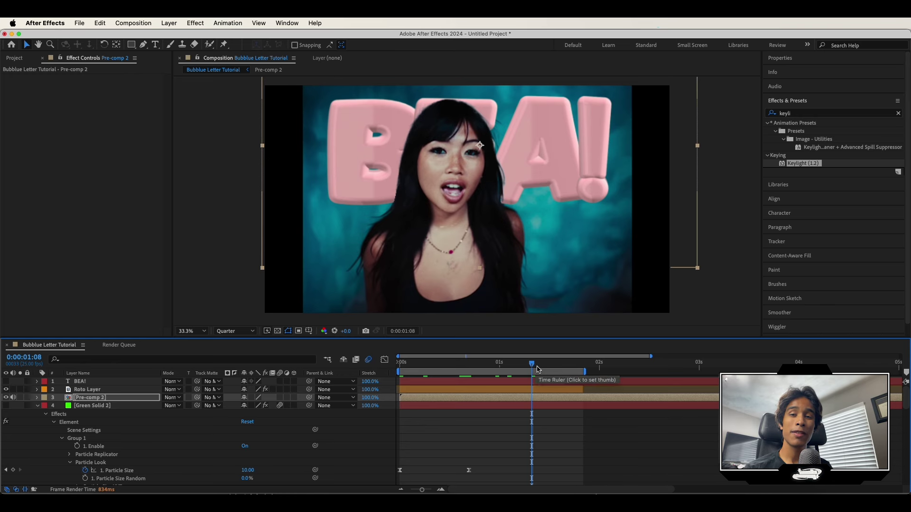